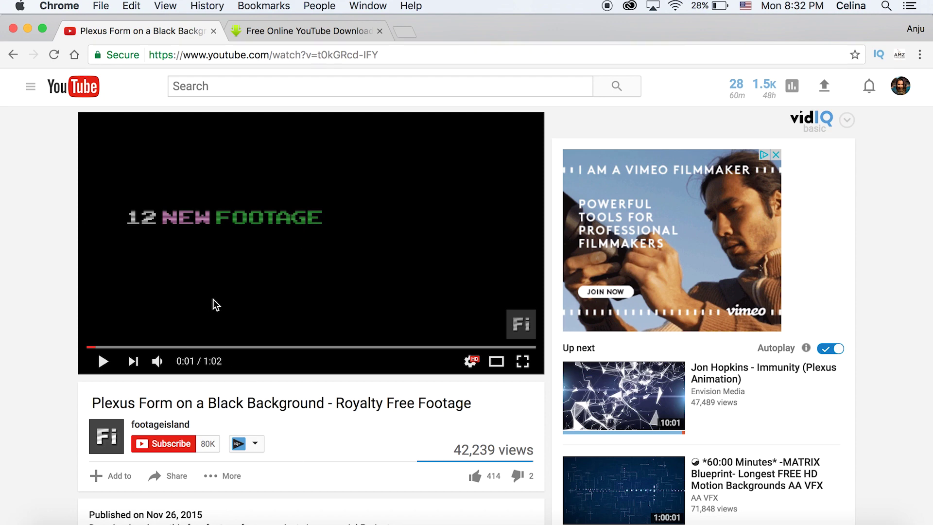
- Skim through the Plexus footage on YouTube and pause it at 0:31
left_click(120, 347)
left_click(189, 323)
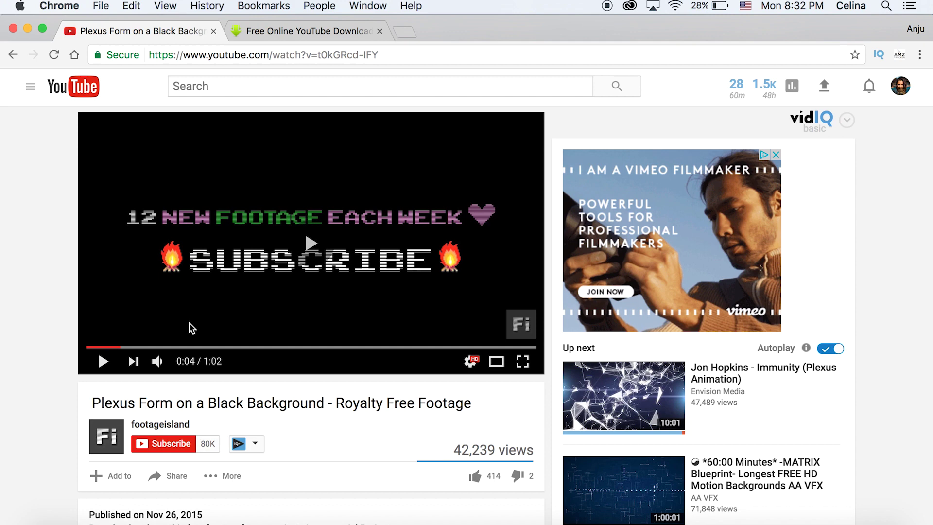
left_click(186, 316)
key("space")
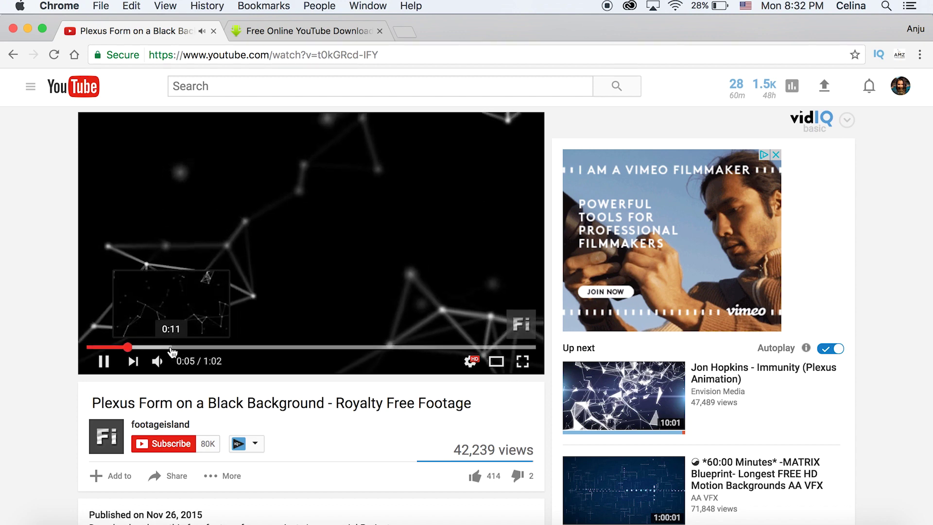
left_click(167, 346)
left_click(227, 346)
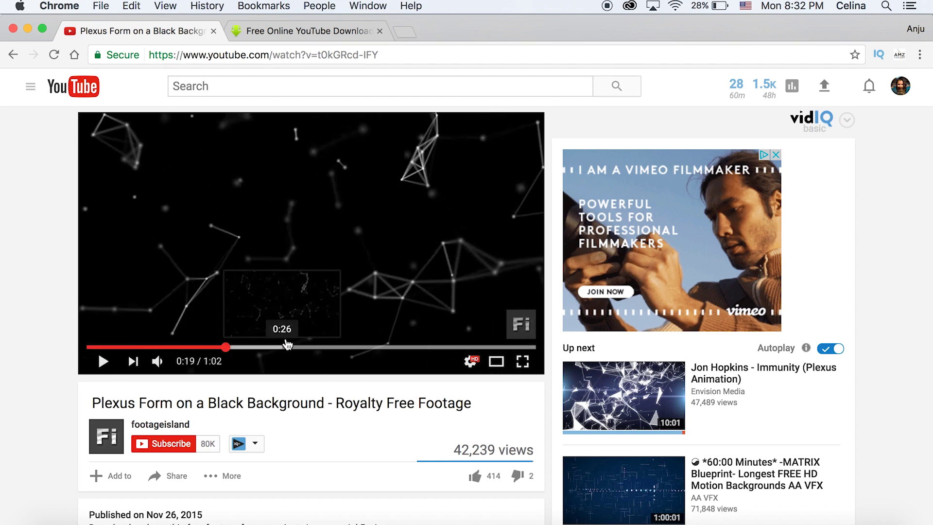
left_click(319, 347)
left_click(379, 255)
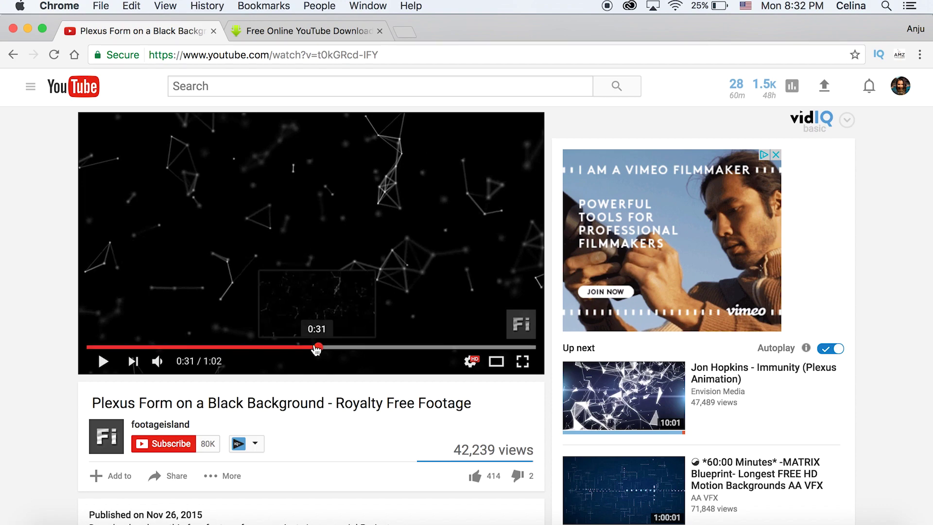
- Expand the video description to read the licence notes, then go to the savefrom.net tab
scroll(311, 340, "down", 4)
left_click(306, 412)
scroll(261, 453, "down", 1)
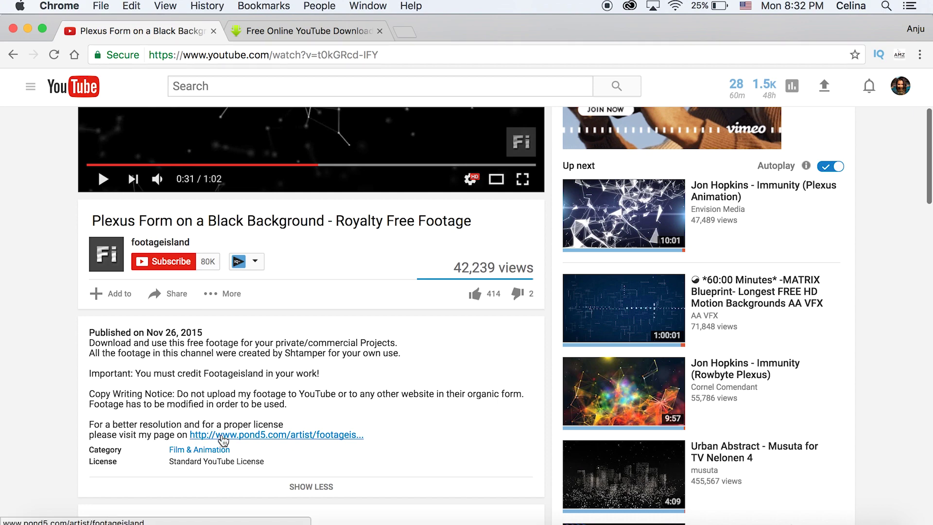
scroll(223, 440, "up", 5)
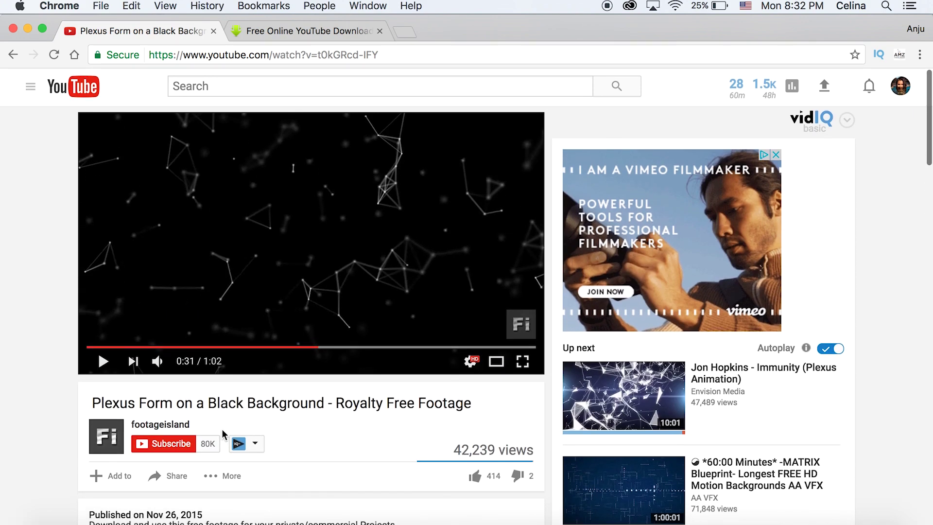
key("ctrl+Tab")
- Paste the Plexus video's YouTube link into savefrom.net and submit it for download
scroll(373, 155, "down", 1)
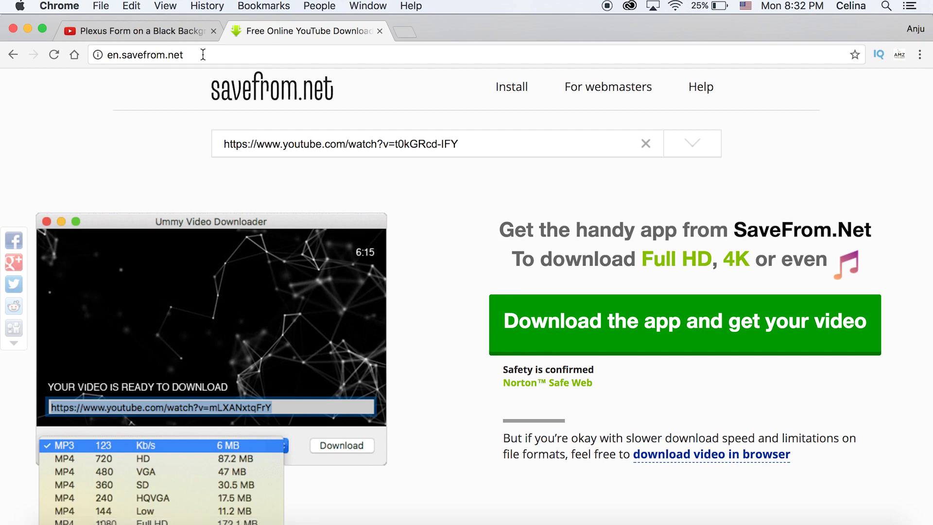
left_click(436, 140)
key("super+c")
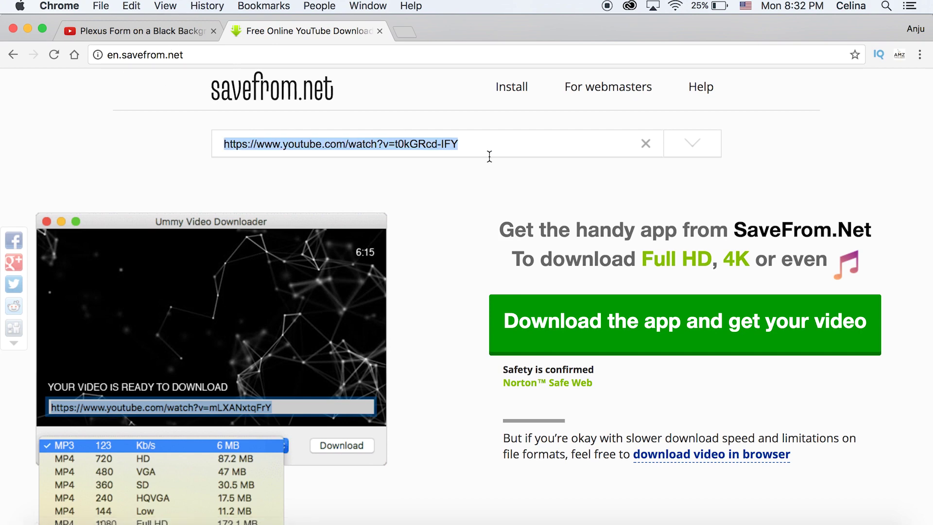
left_click(82, 17)
left_click(301, 31)
key("super+v")
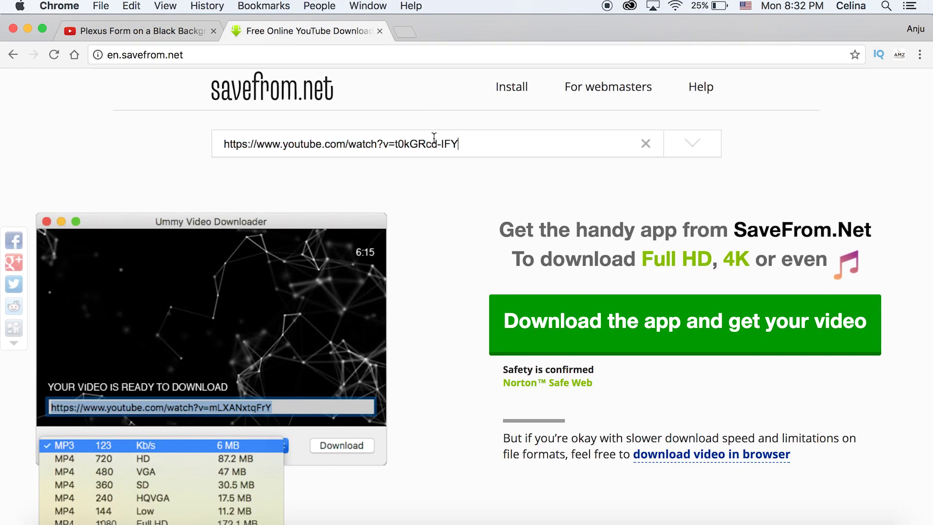
left_click(677, 155)
- Review the download results, then bring up a Finder window
scroll(479, 357, "down", 3)
scroll(477, 357, "up", 1)
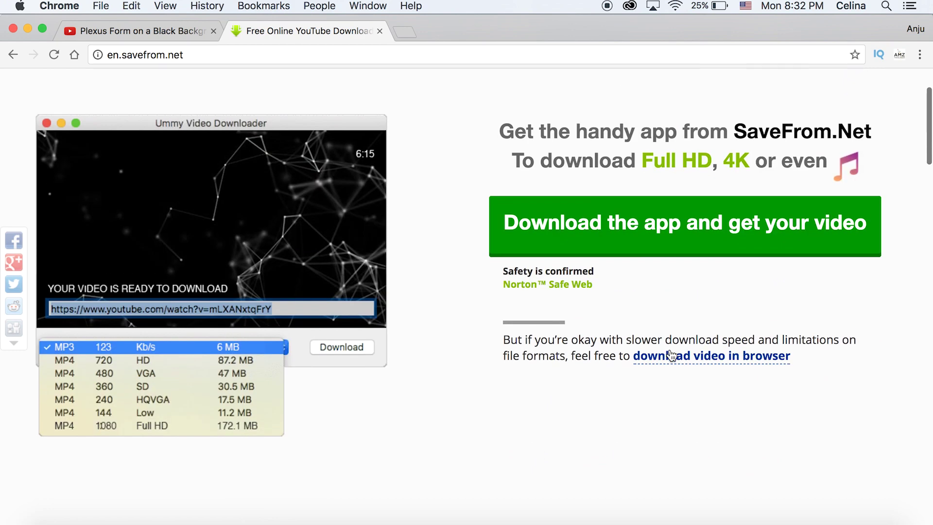
scroll(506, 441, "down", 1)
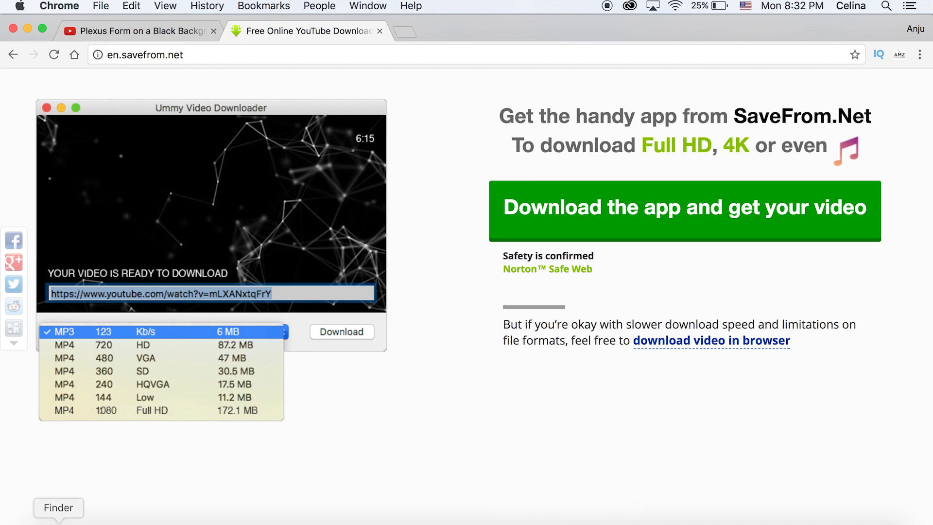
left_click(58, 521)
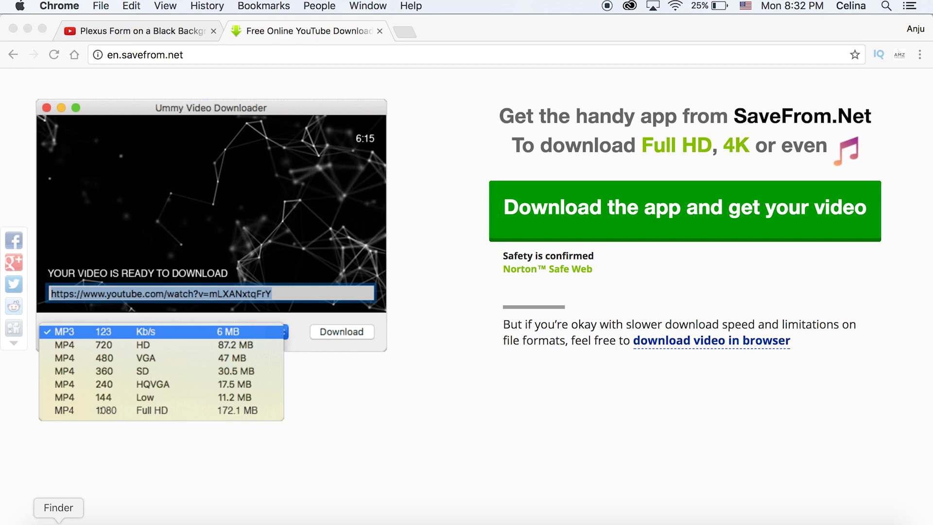
left_click(59, 521)
- Find the Plexus file in Downloads, preview Comp 3 from the start, then reopen Downloads
left_click(270, 214)
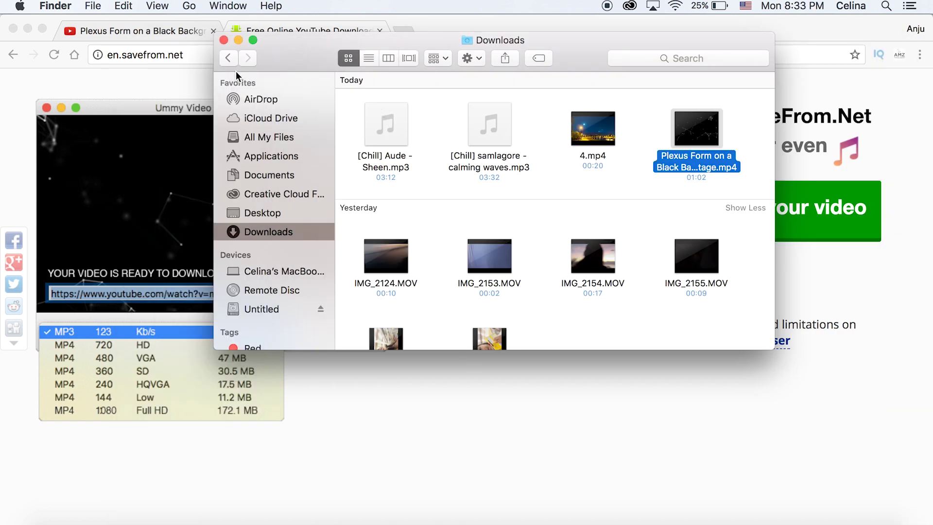
left_click(224, 40)
left_click(564, 518)
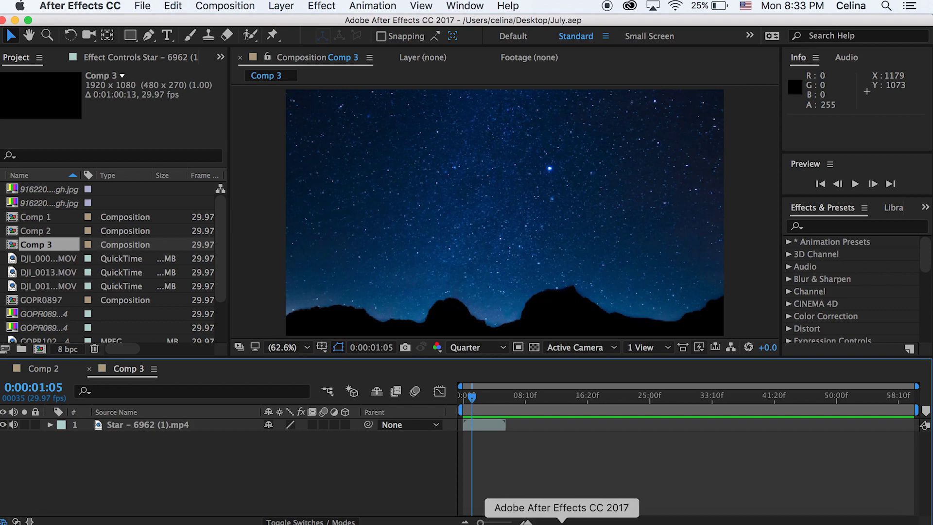
key("Home")
key("space")
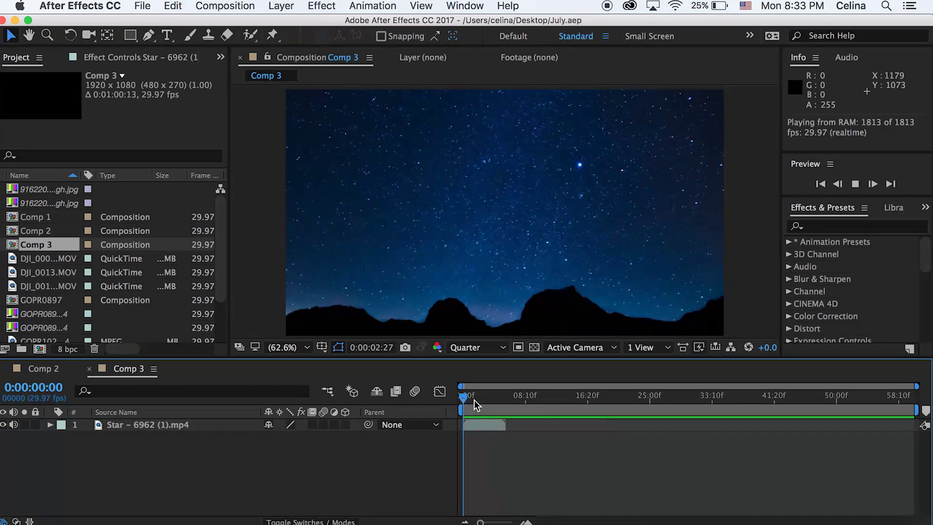
left_click(467, 403)
left_click(59, 519)
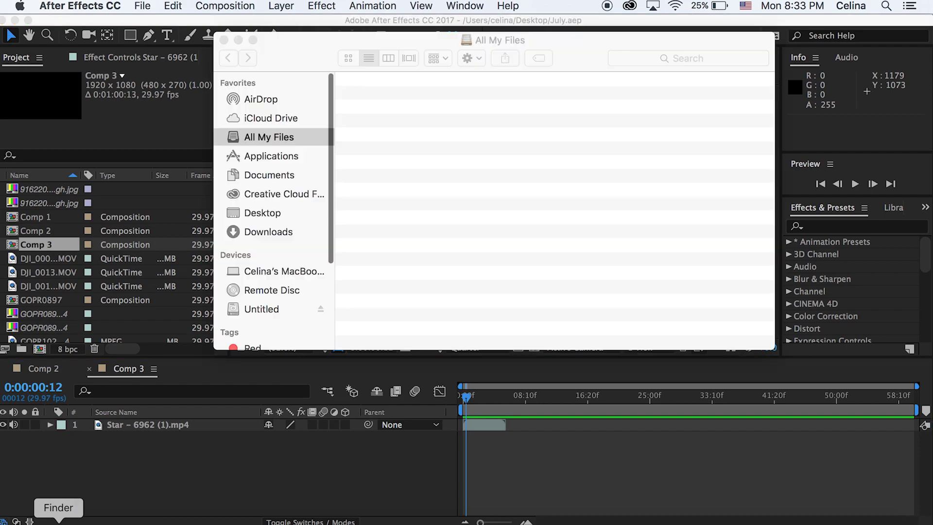
left_click(269, 232)
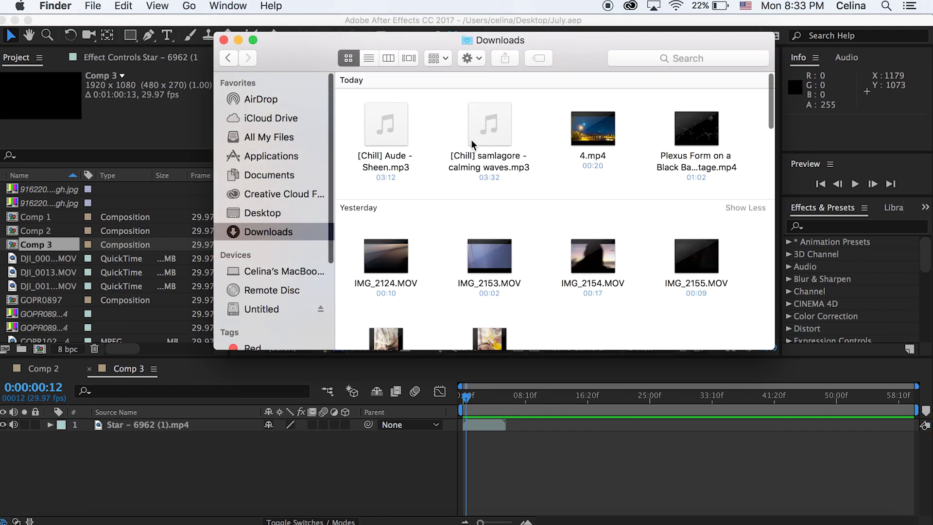
- Drop the Plexus mp4 into Comp 3 above the stars and delete its split-off later section
left_click_drag(698, 131, 492, 447)
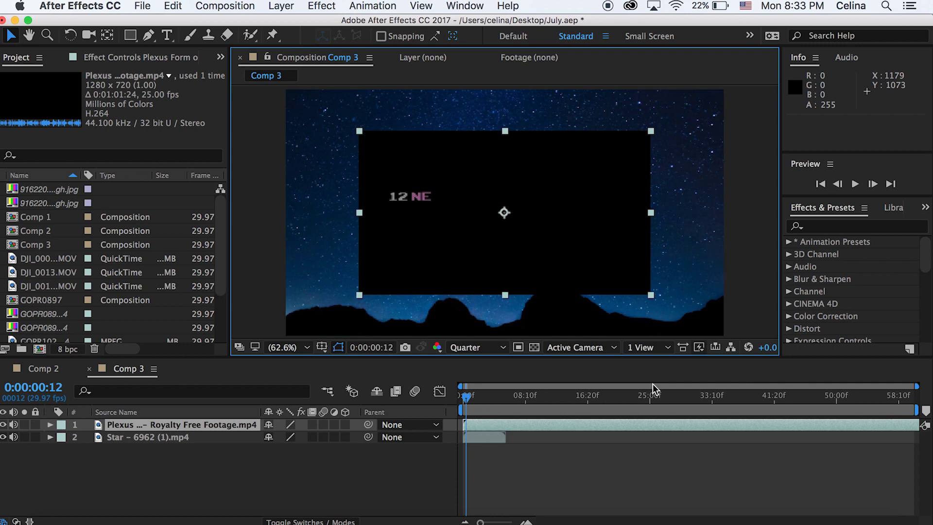
left_click(665, 407)
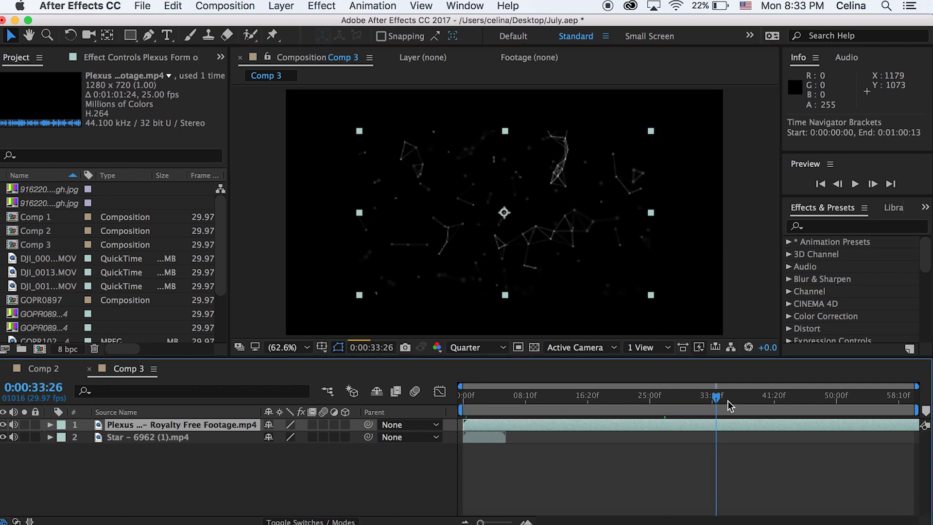
left_click(787, 407)
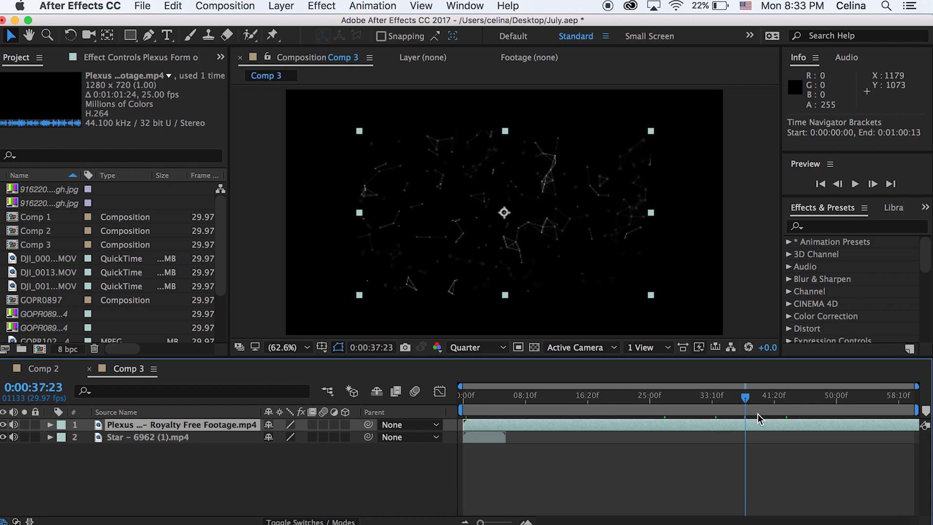
key("shift+super+d")
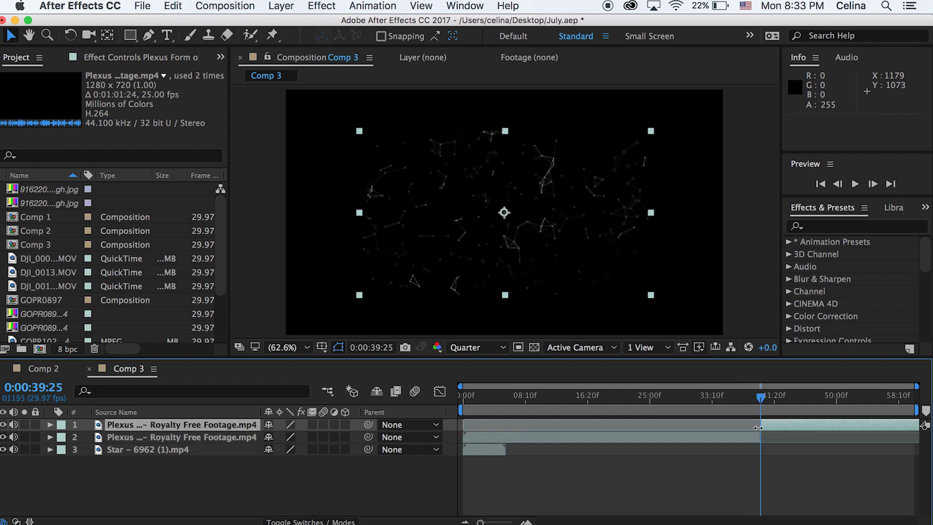
key("Delete")
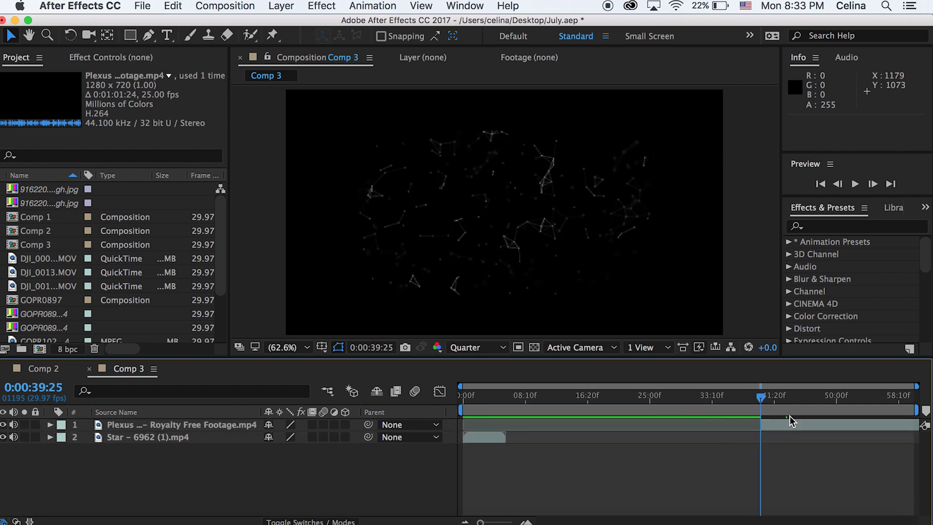
- Slide the Plexus clip to start at 0 and trim it to 0:00:05:26 to match the stars
left_click_drag(792, 424, 494, 428)
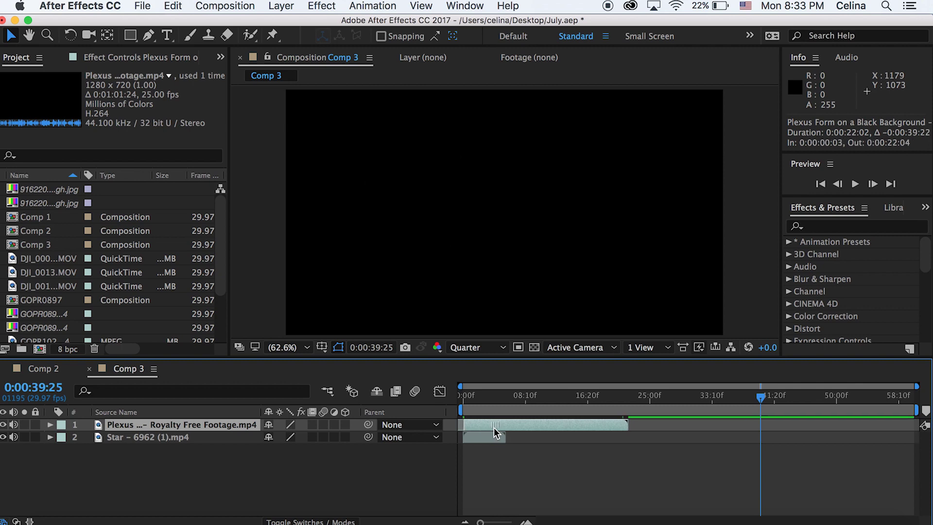
left_click_drag(628, 424, 505, 421)
left_click(471, 403)
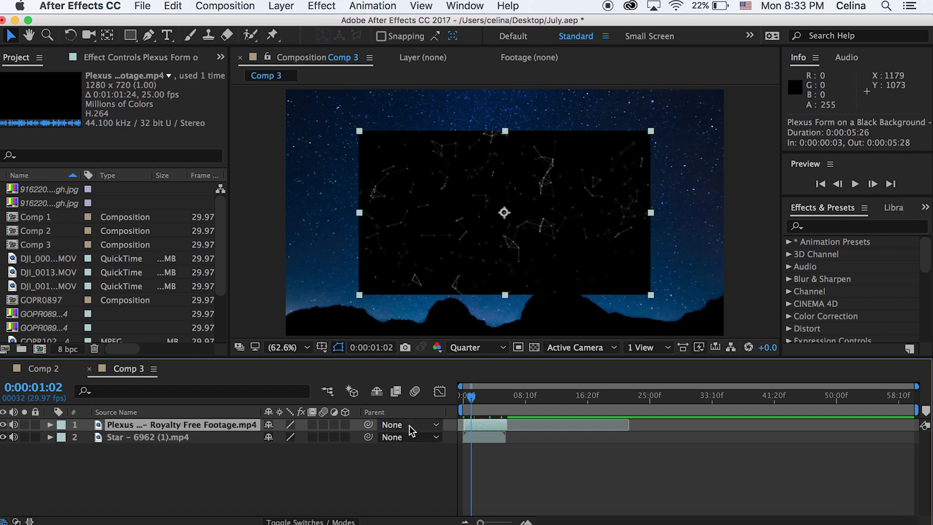
- Set the Plexus layer's blending mode to Add
key("F4")
left_click(285, 424)
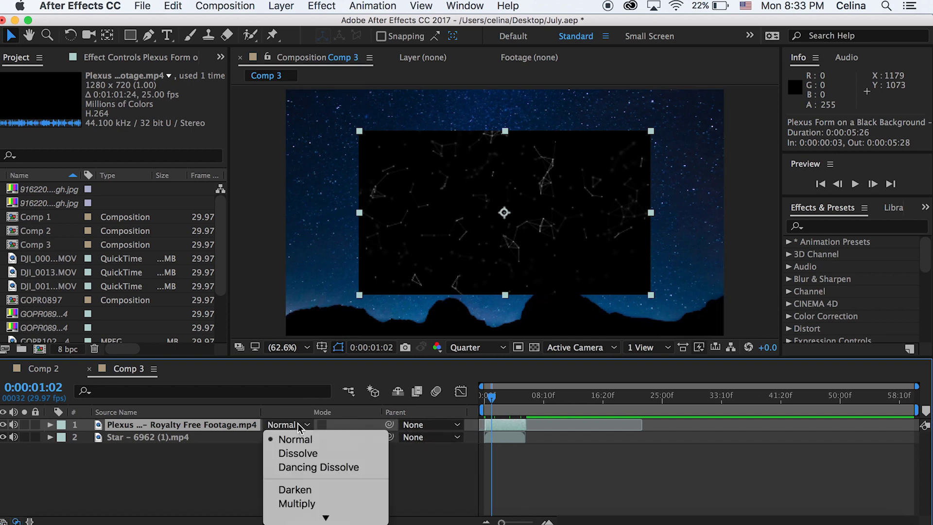
scroll(306, 492, "down", 2)
left_click(306, 486)
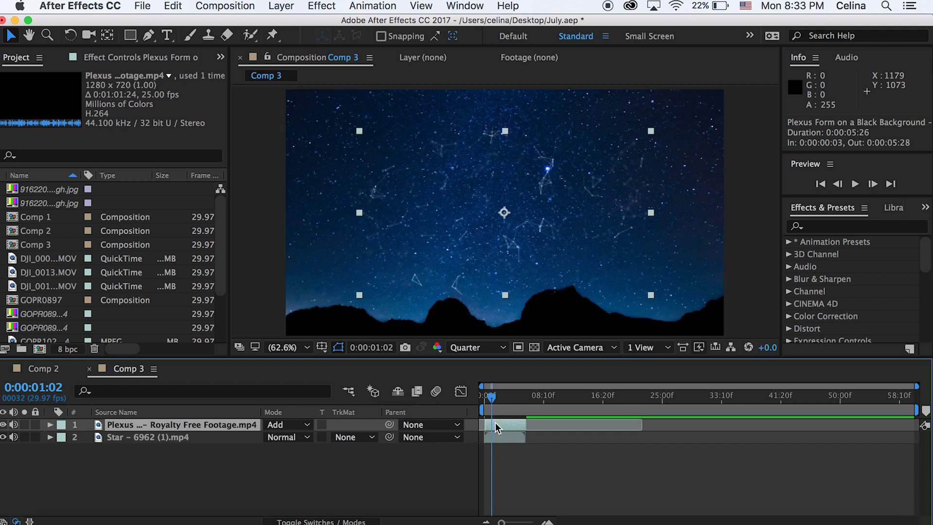
- Try scaling the Plexus layer to 160%, revert it to 100%, and preview the comp
key("s")
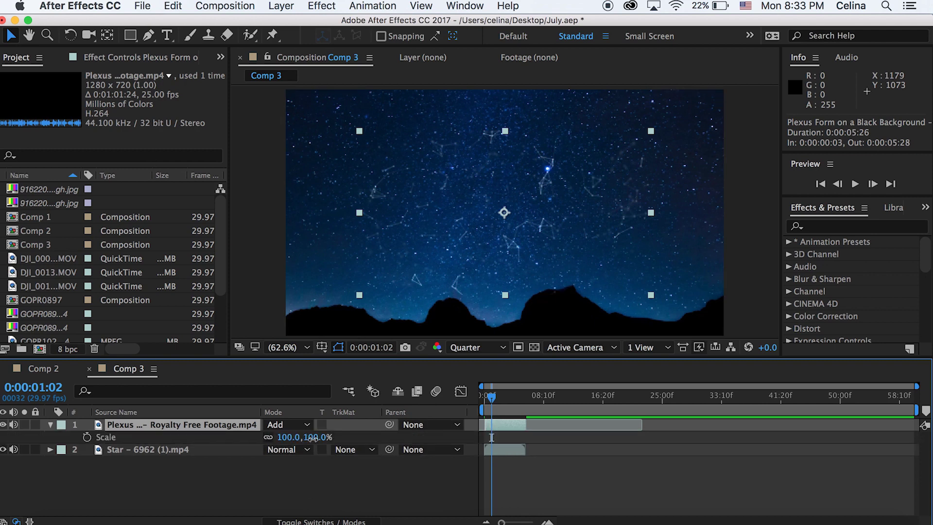
left_click_drag(287, 437, 321, 433)
key("super+z")
left_click(520, 461)
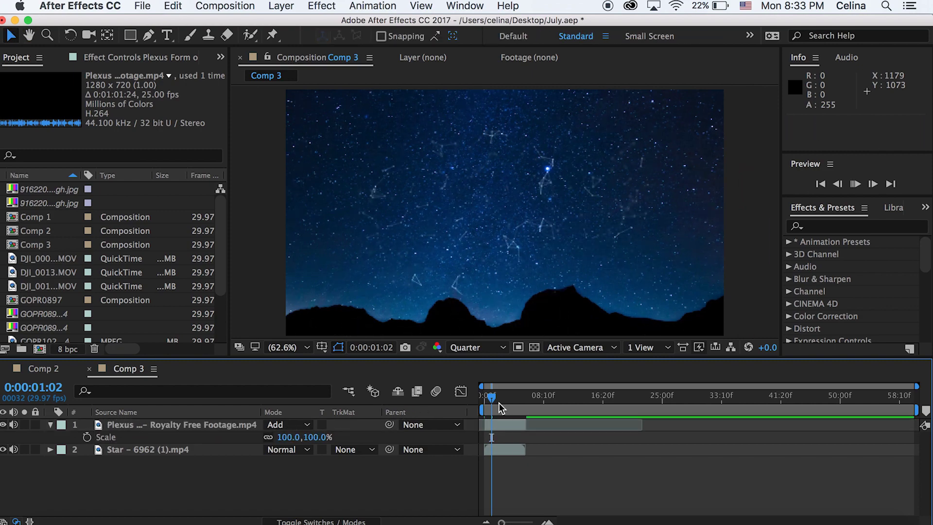
key("space")
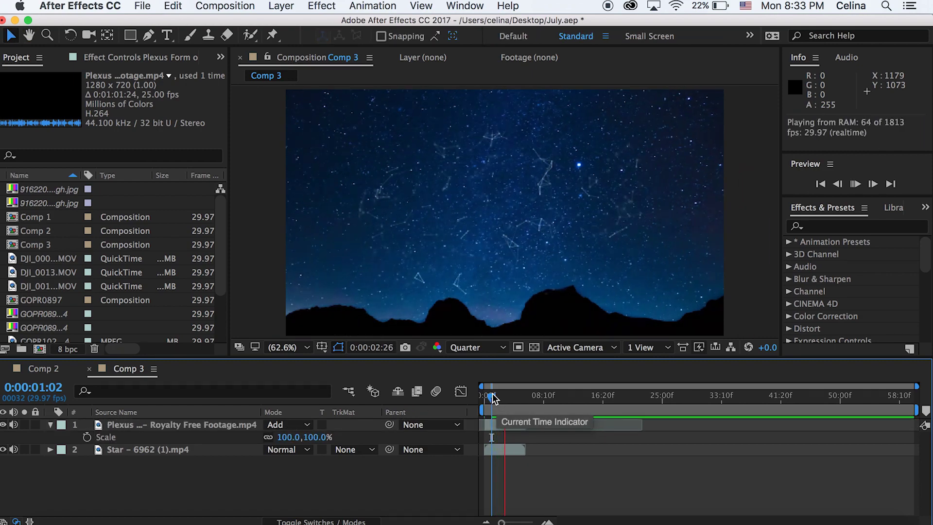
- At 0:00:01:25, draw a rectangular mask on the Plexus layer over the middle of the sky
left_click(492, 396)
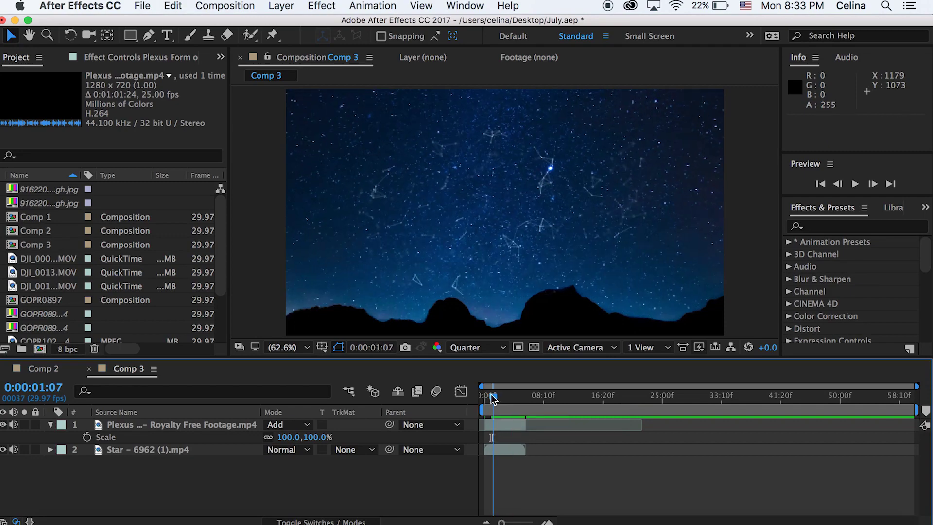
left_click_drag(492, 396, 497, 396)
left_click(374, 204)
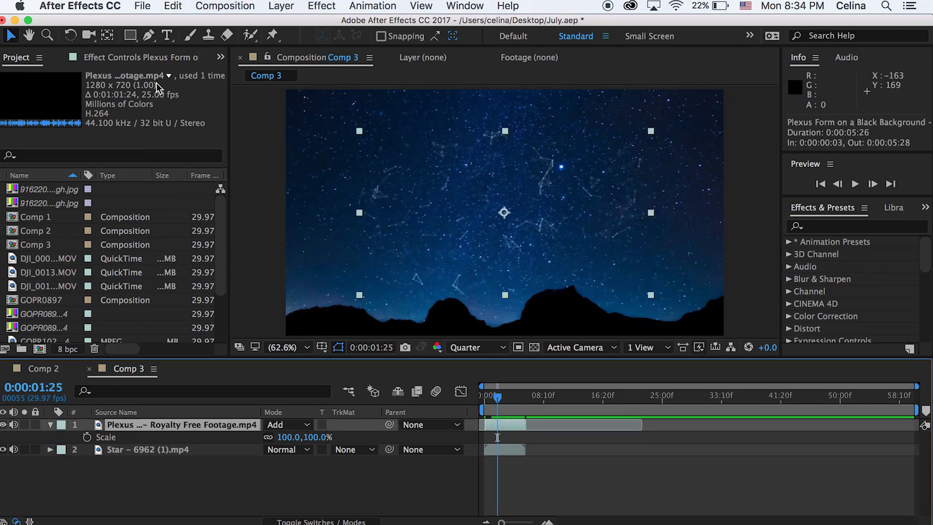
left_click(136, 35)
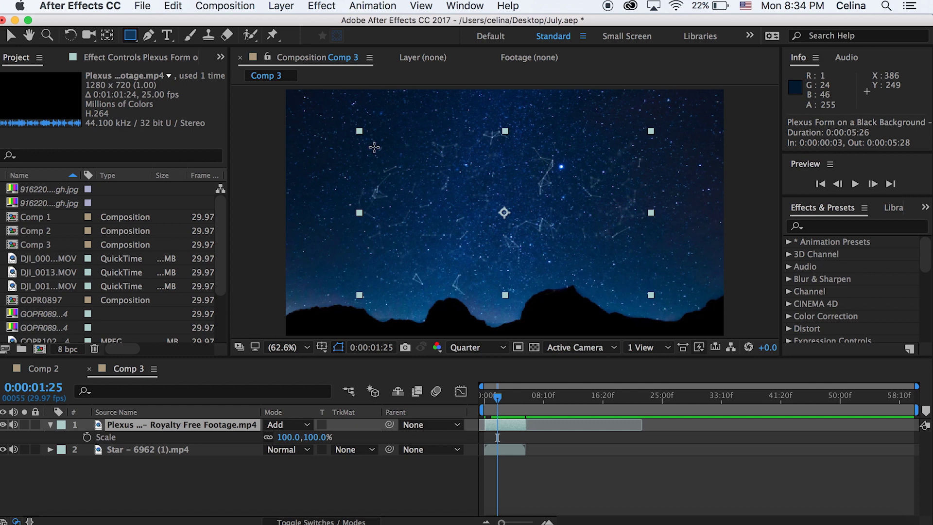
left_click_drag(368, 146, 633, 292)
- Feather Mask 1 by 172 pixels, nudge the layer up-left and adjust the mask's top-left corner
left_click(75, 449)
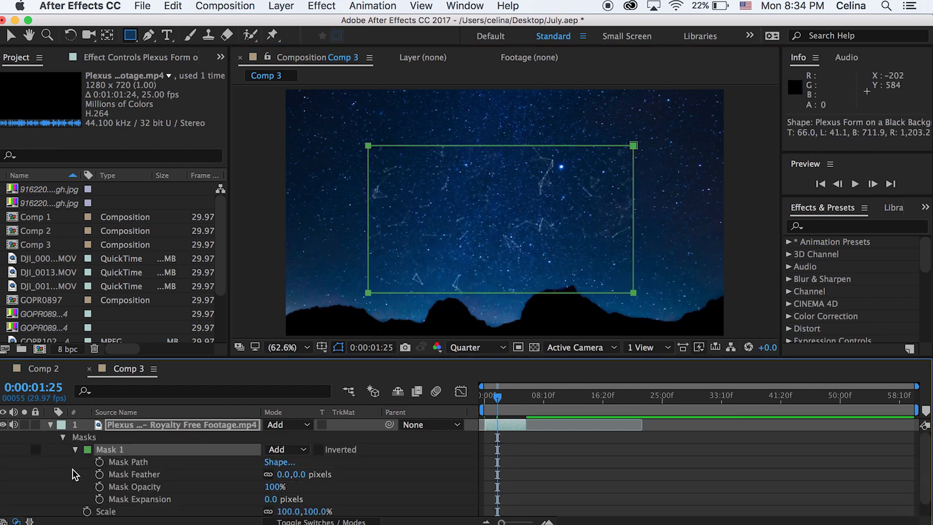
left_click(299, 475)
left_click_drag(298, 474, 419, 457)
left_click(584, 462)
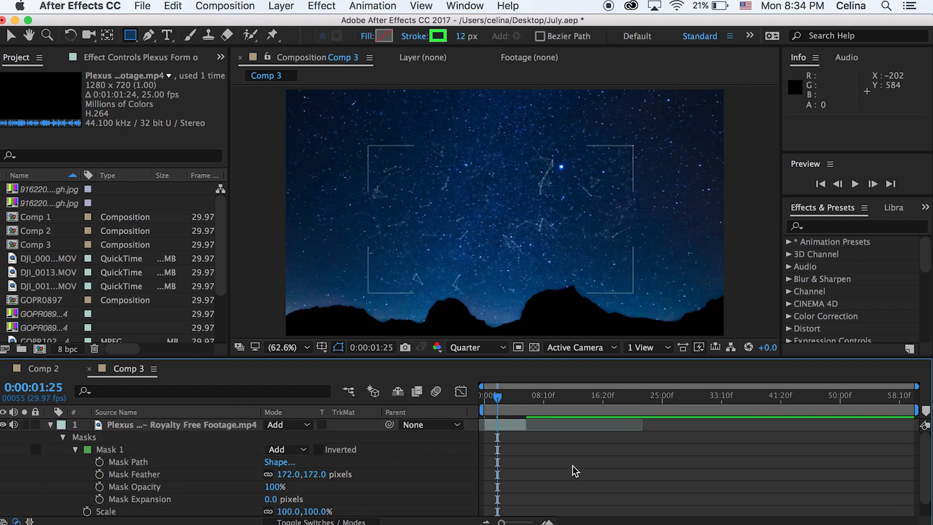
left_click(10, 35)
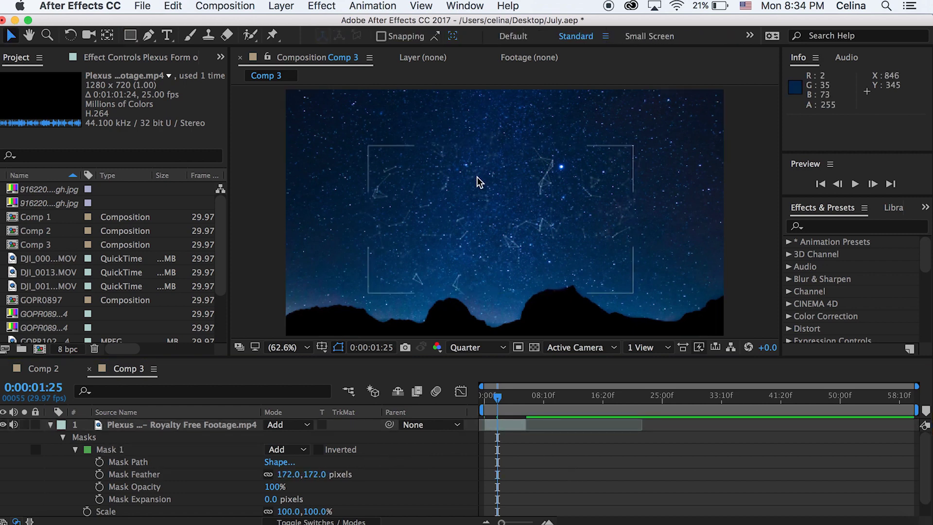
left_click_drag(480, 182, 412, 163)
mouse_move(356, 132)
left_mouse_down()
mouse_move(371, 176)
mouse_move(366, 139)
left_mouse_up()
- Reshape the mask's top-right corner, cancelling an accidental point light
mouse_move(622, 132)
left_mouse_down()
mouse_move(589, 156)
mouse_move(594, 167)
mouse_move(608, 136)
left_mouse_up()
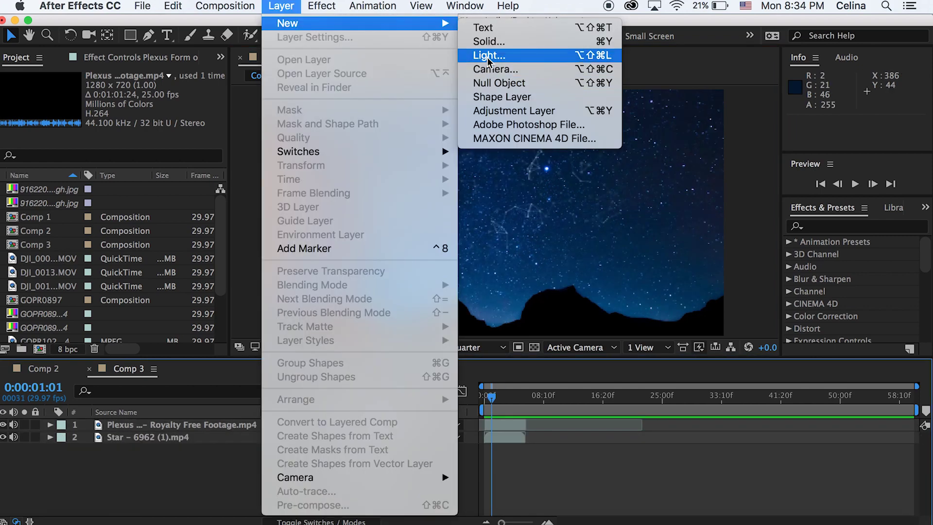
left_click(488, 56)
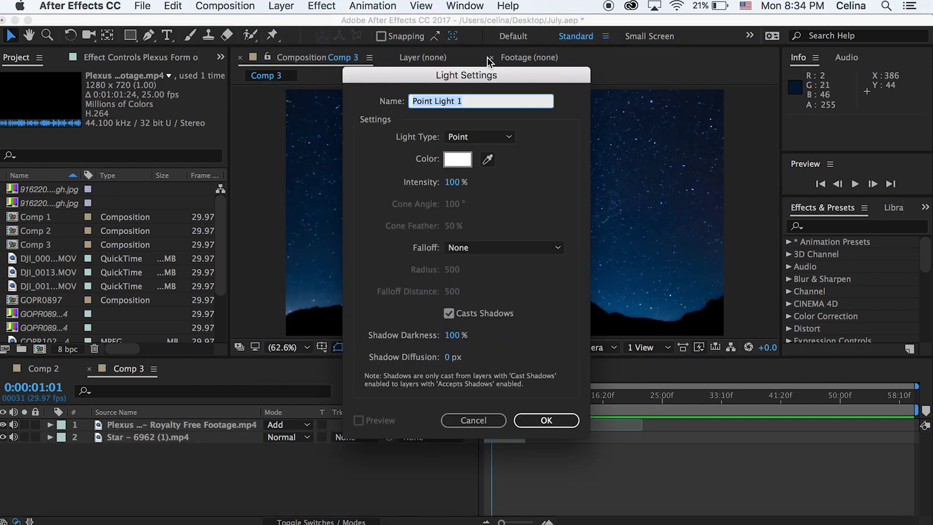
left_click(473, 421)
- Add a 35mm Camera 1 layer through Layer > New > Camera, dismissing the 2D layers warning
left_click(281, 5)
mouse_move(292, 23)
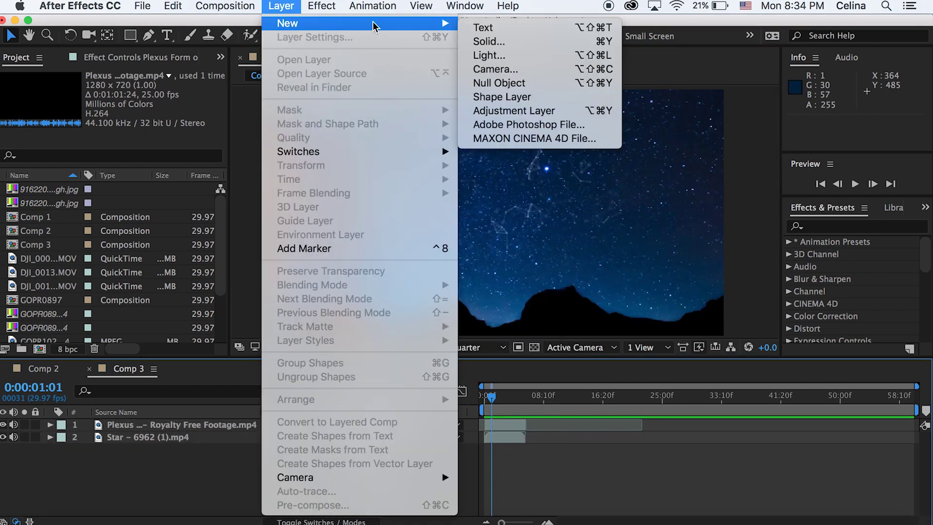
left_click(505, 72)
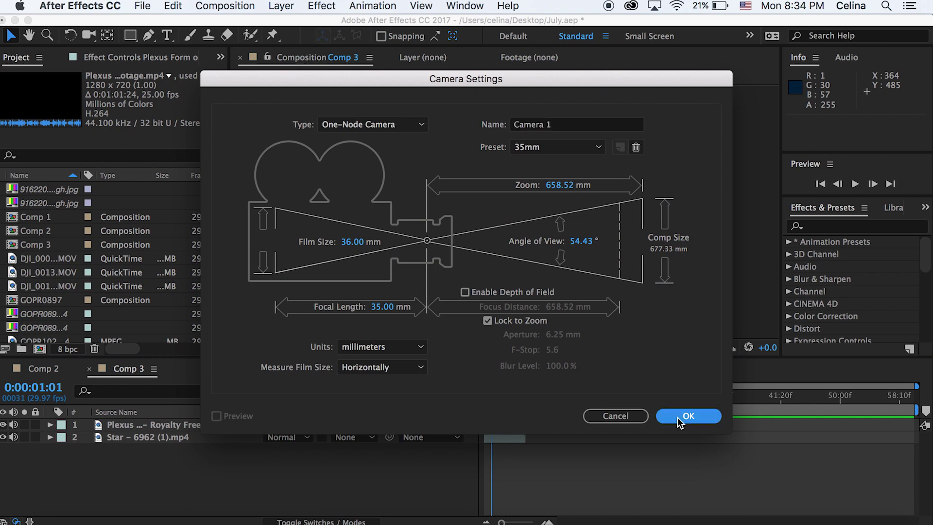
left_click(678, 418)
left_click(578, 311)
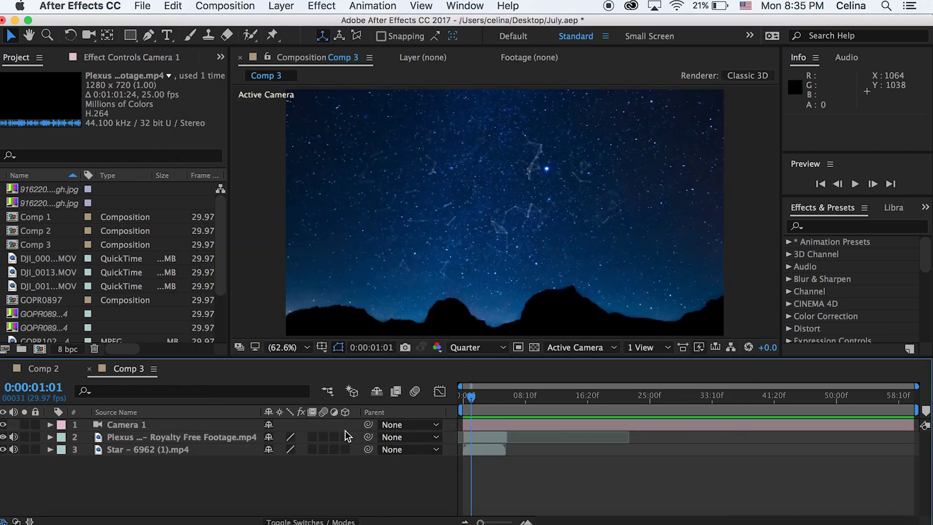
- Make the Plexus layer 3D and tilt it to orientation 27.4°, 342.9°, 4.2°
left_click(346, 437)
left_click(229, 439)
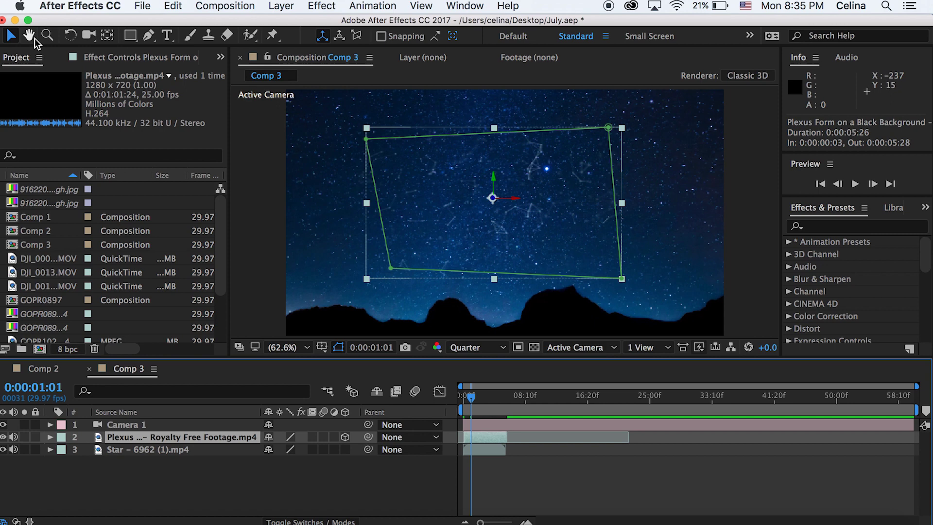
left_click(71, 35)
left_click_drag(568, 182, 469, 139)
- Move the Plexus layer toward the upper left, to position 649.1, 302.8, 0.0
key("v")
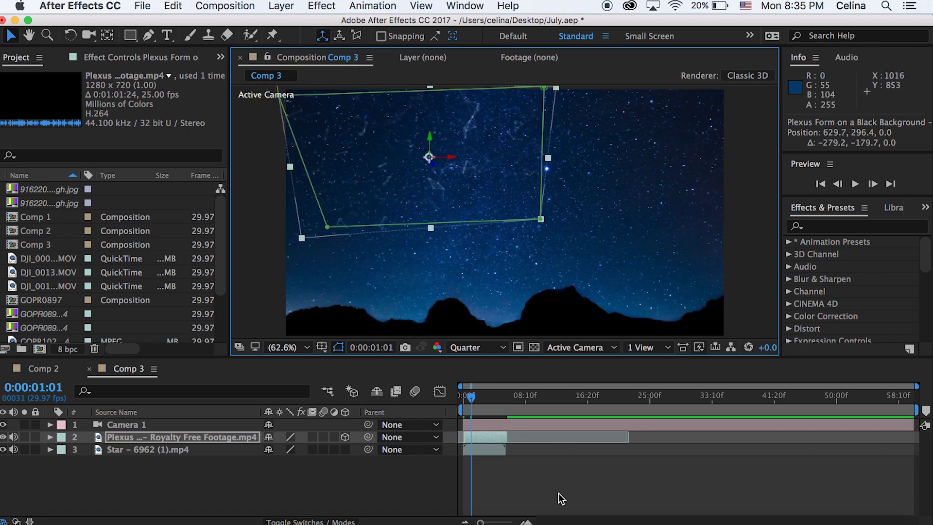
left_click(559, 493)
left_click_drag(408, 182, 416, 189)
- Preview the composition with the tilted Plexus layer
left_click(525, 493)
key("space")
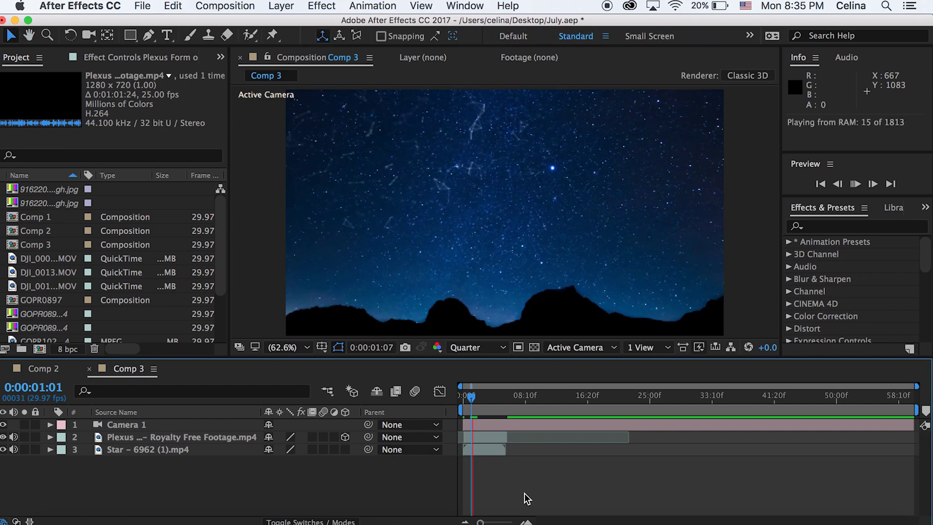
left_click(484, 439)
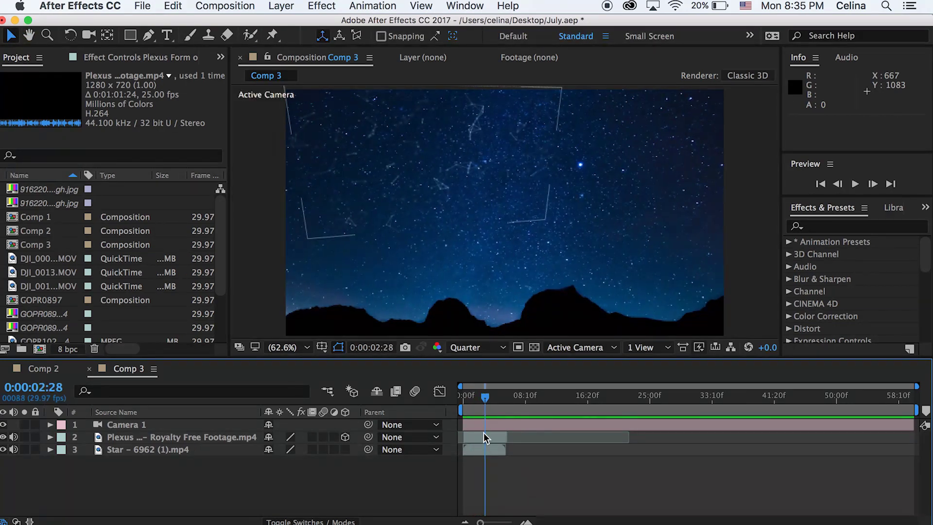
left_click(552, 496)
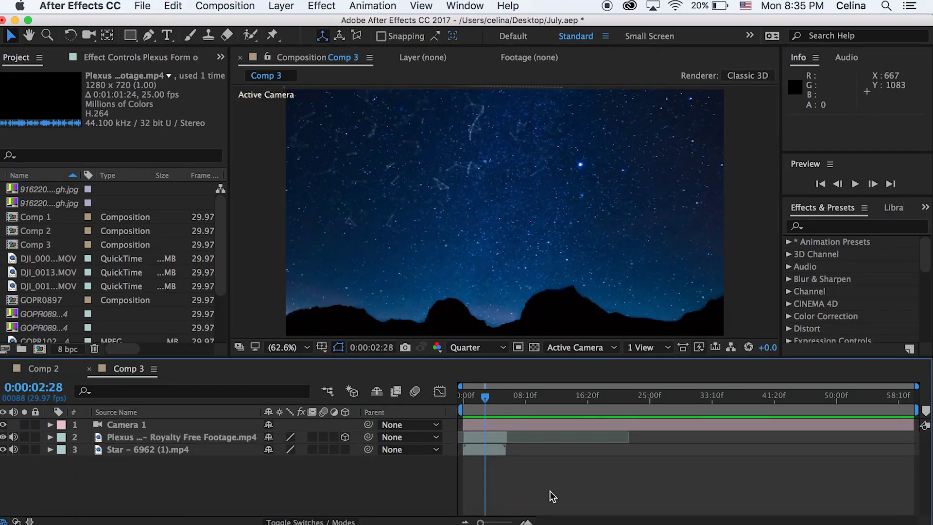
- Duplicate the Plexus layer, move the copy to the upper right, and tilt it to 3.0°, 25.5°, 1.6°
left_click(482, 440)
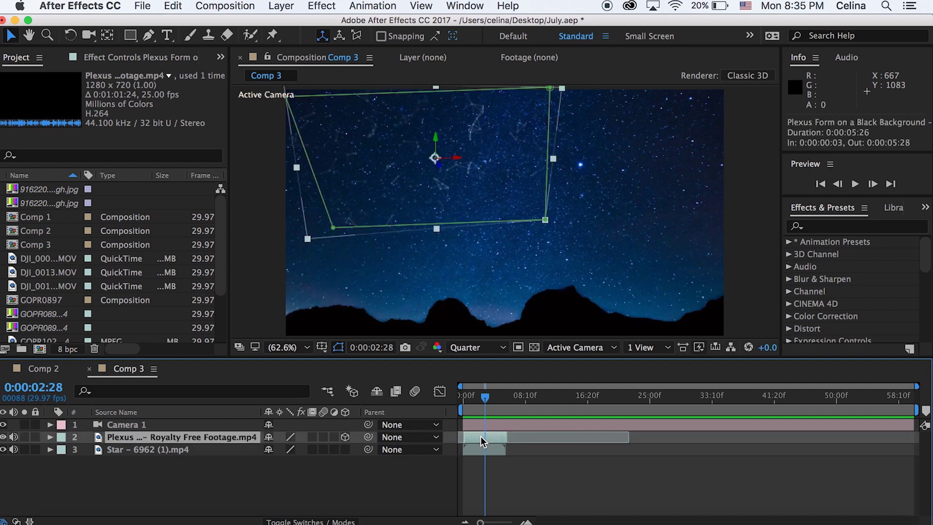
key("super+d")
left_click_drag(430, 151, 601, 158)
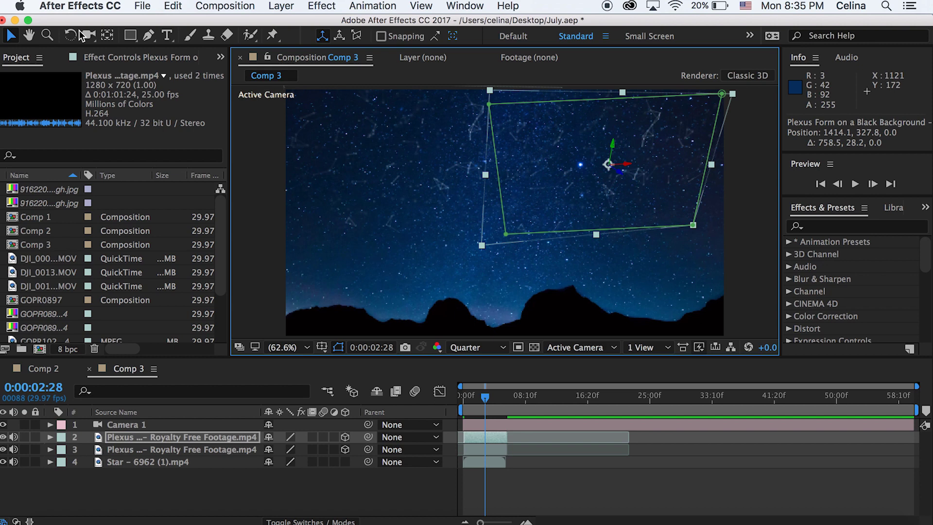
left_click(70, 35)
left_click_drag(681, 170, 749, 214)
key("v")
left_click_drag(619, 195, 626, 187)
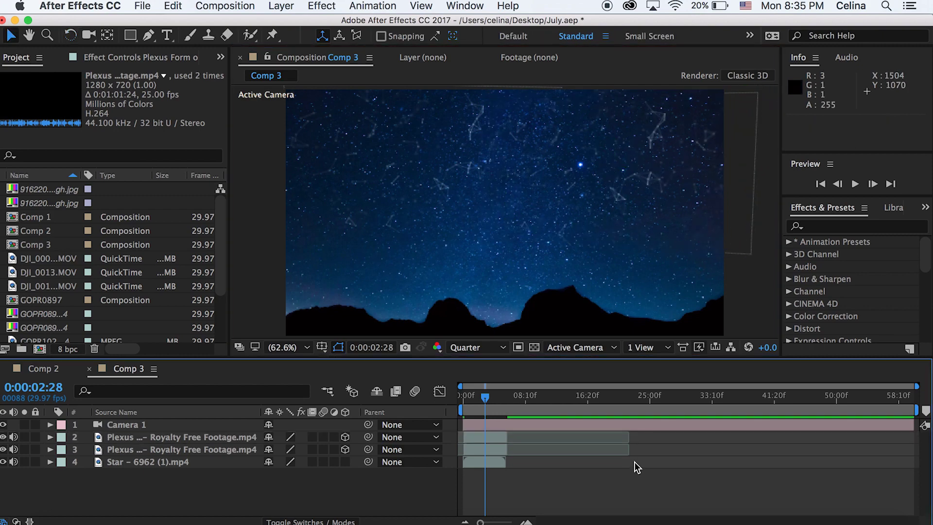
key("space")
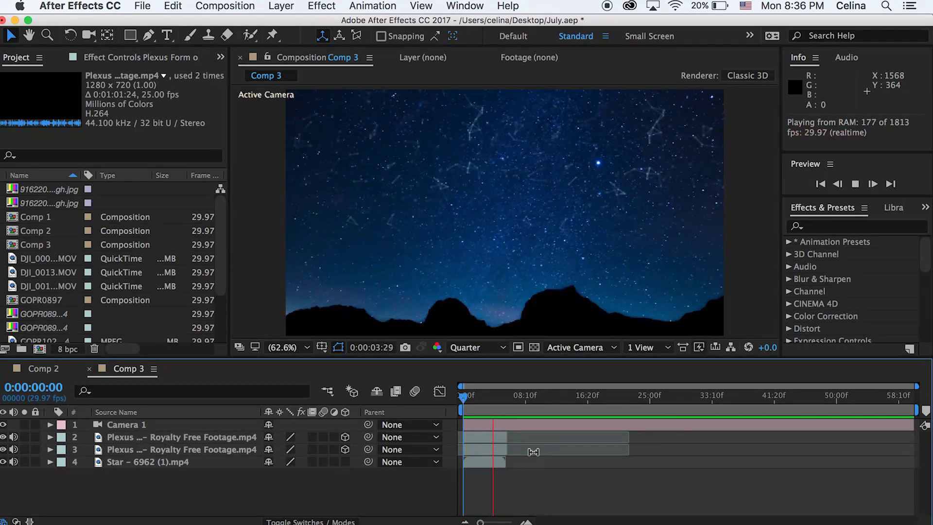
- Pre-compose both Plexus layers into Pre-comp 1
left_click(489, 398)
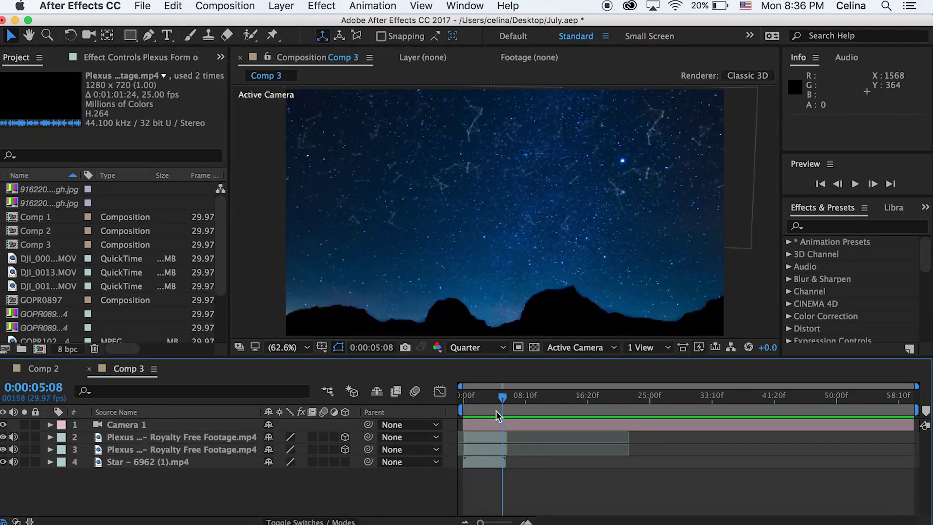
left_click(487, 436)
left_click(488, 447, "shift")
right_click(488, 447)
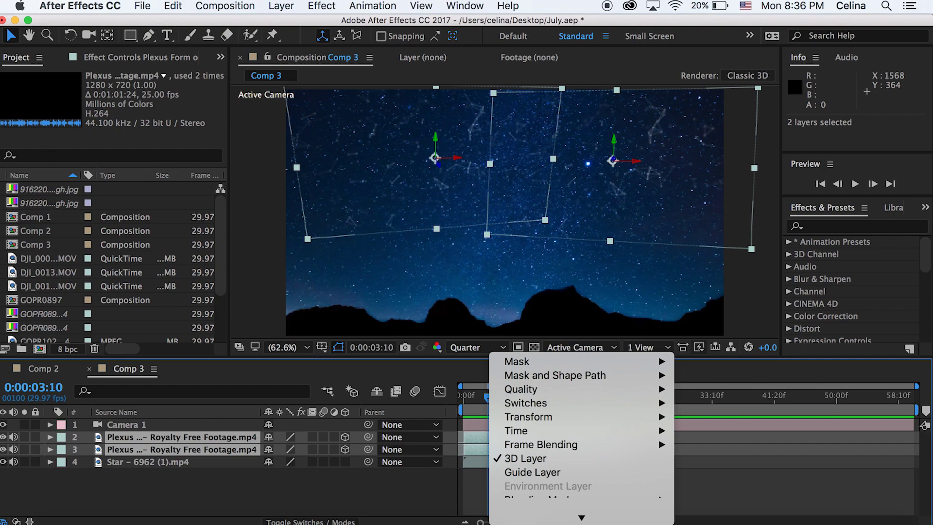
scroll(554, 477, "down", 10)
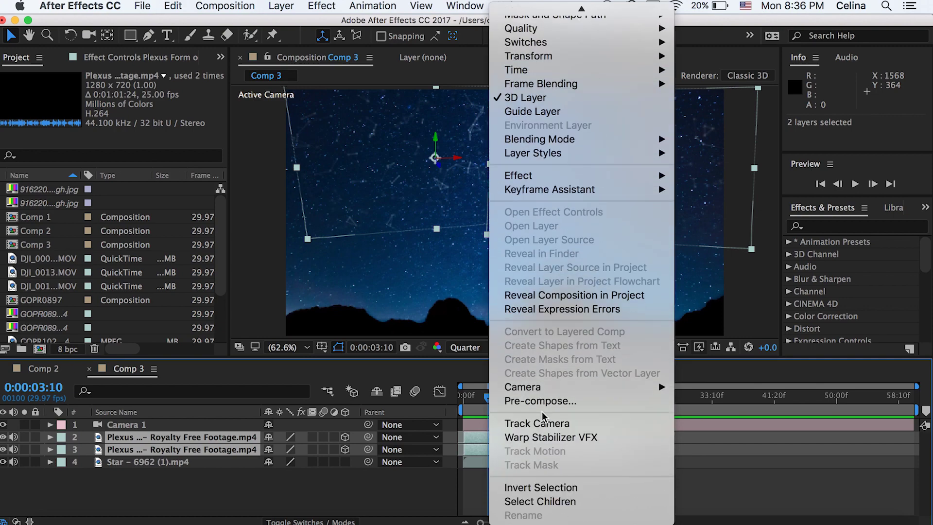
left_click(541, 401)
left_click(564, 341)
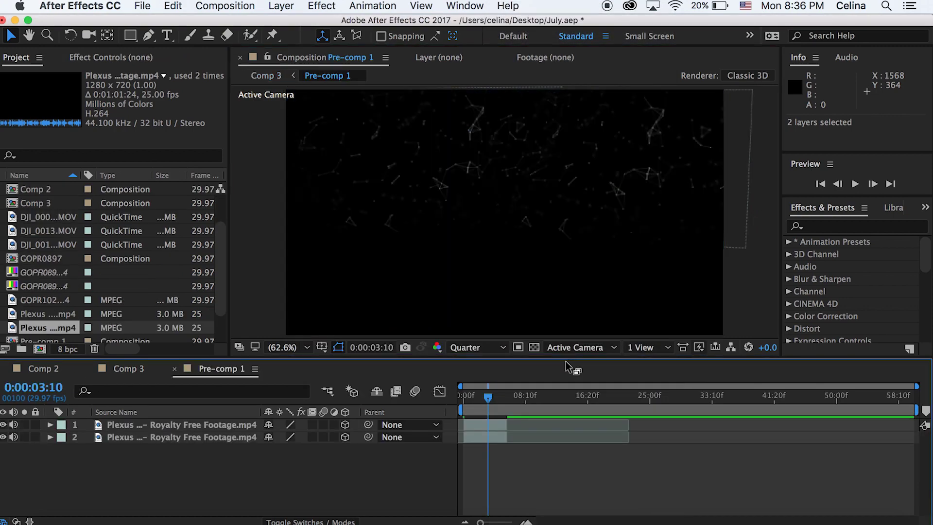
- Back in Comp 3, set Pre-comp 1's blending mode to Add over the Star clip
left_click(122, 370)
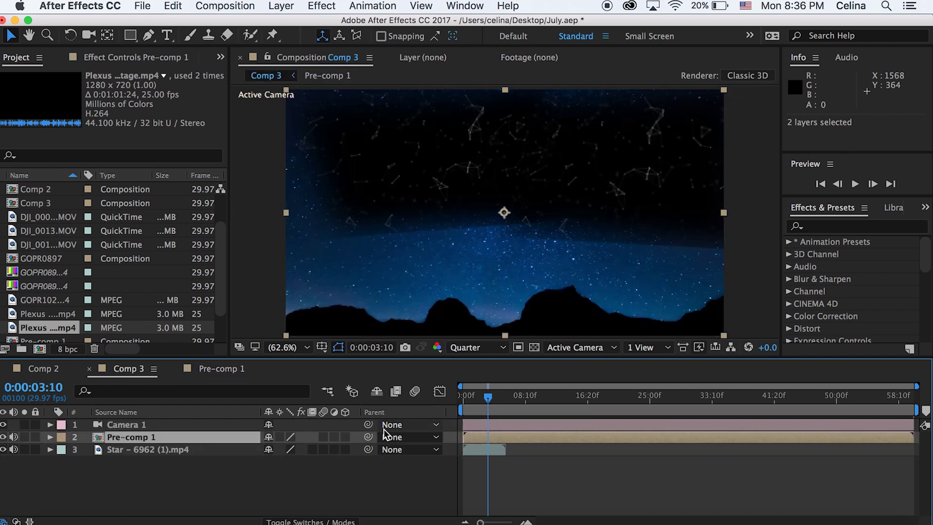
left_click(313, 521)
left_click(305, 437)
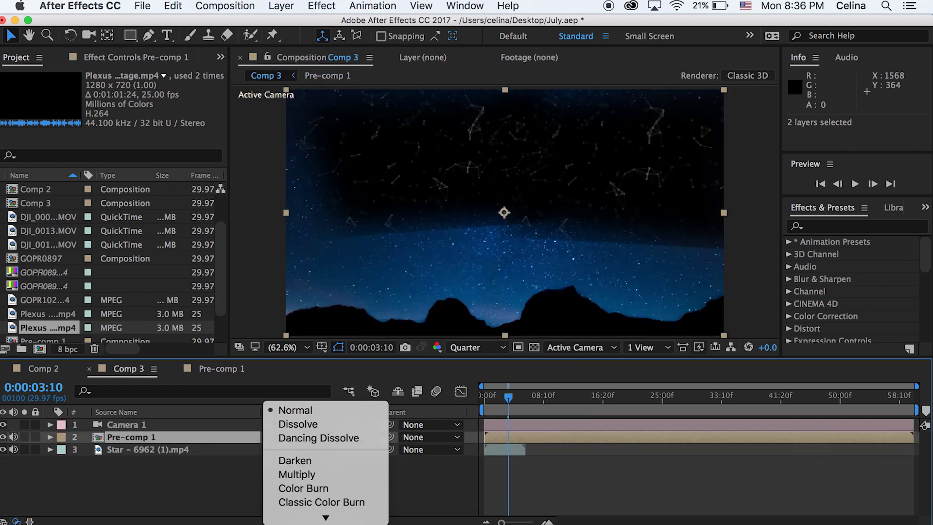
left_click(288, 441)
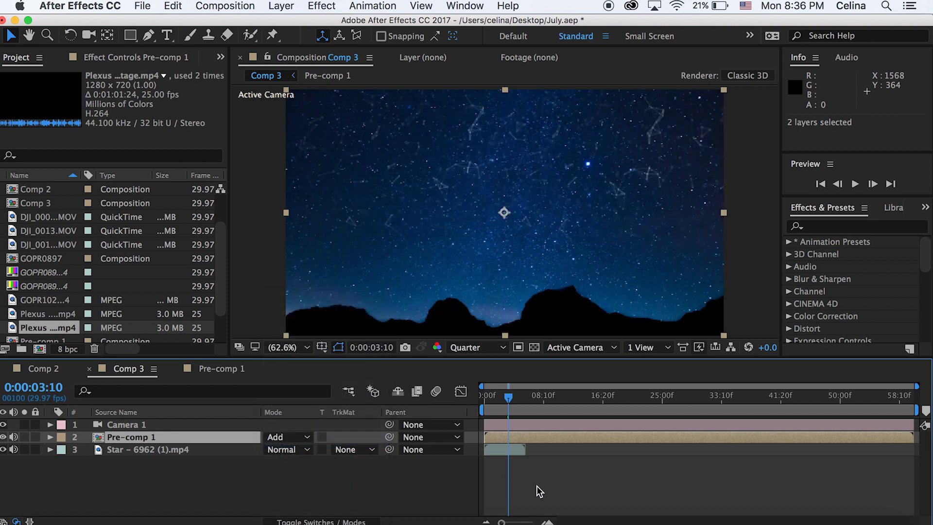
left_click(537, 485)
left_click_drag(508, 394, 485, 406)
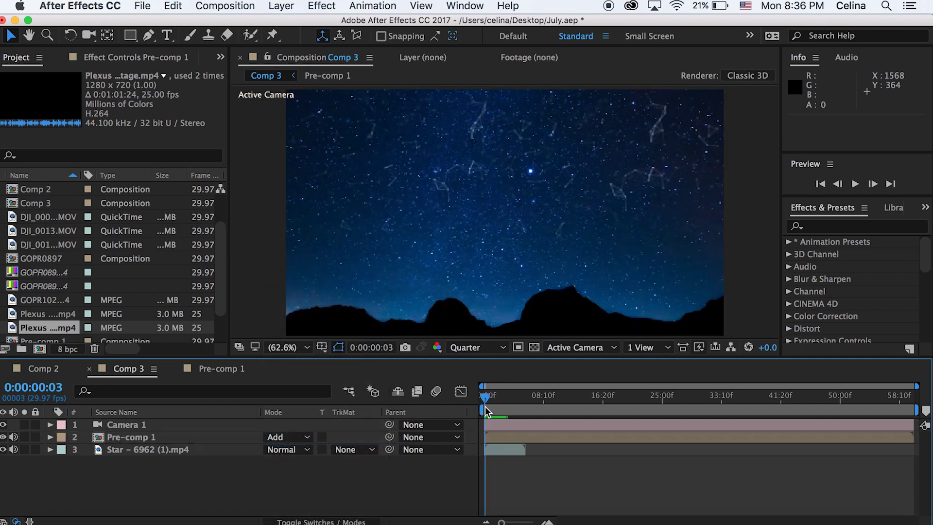
- Keyframe Pre-comp 1's Position from 960,540 at zero to about 1110,550 at 0:00:05:02
left_click(492, 437)
key("F4")
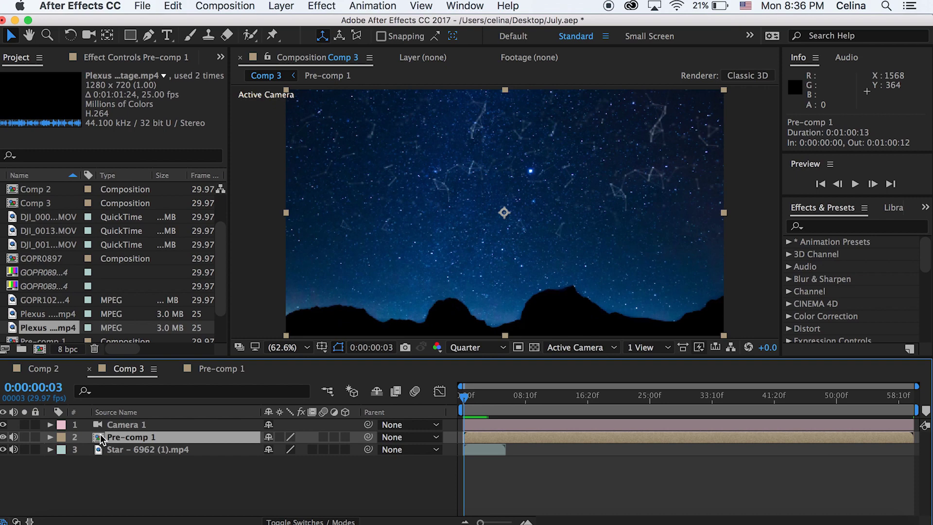
key("p")
left_click(87, 450)
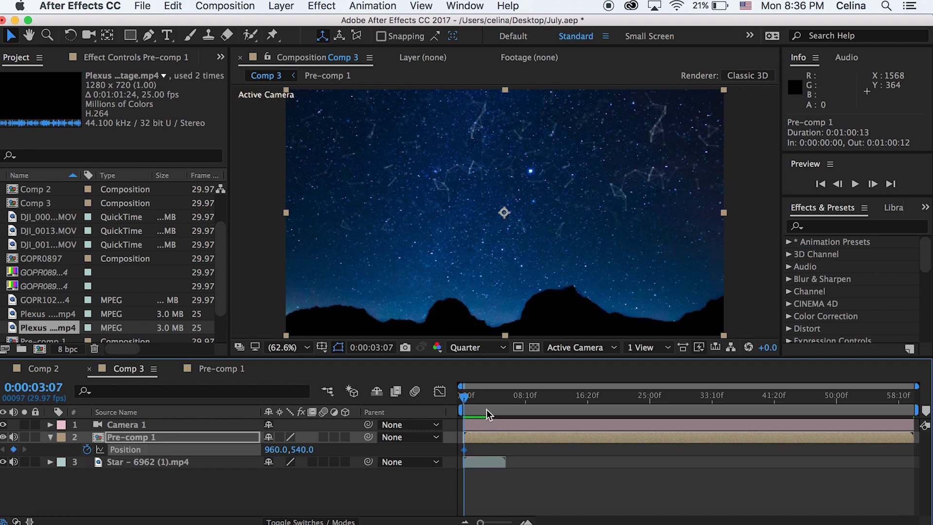
key("space")
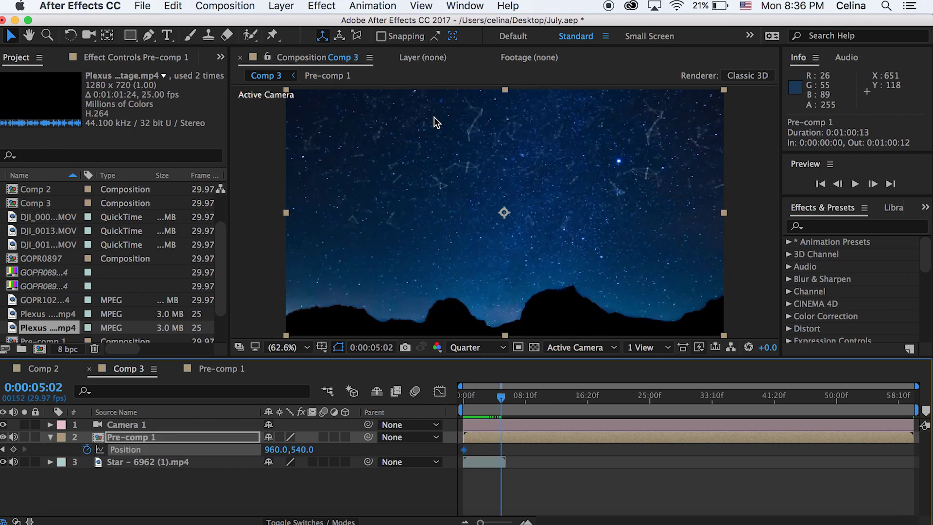
left_click_drag(434, 118, 471, 122)
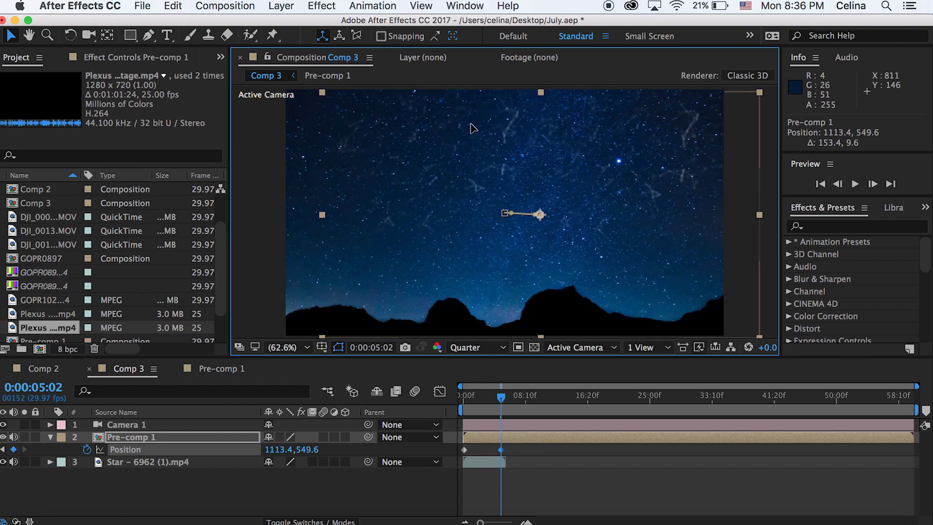
- Preview Pre-comp 1's slide animation from the start of the timeline
left_click(462, 397)
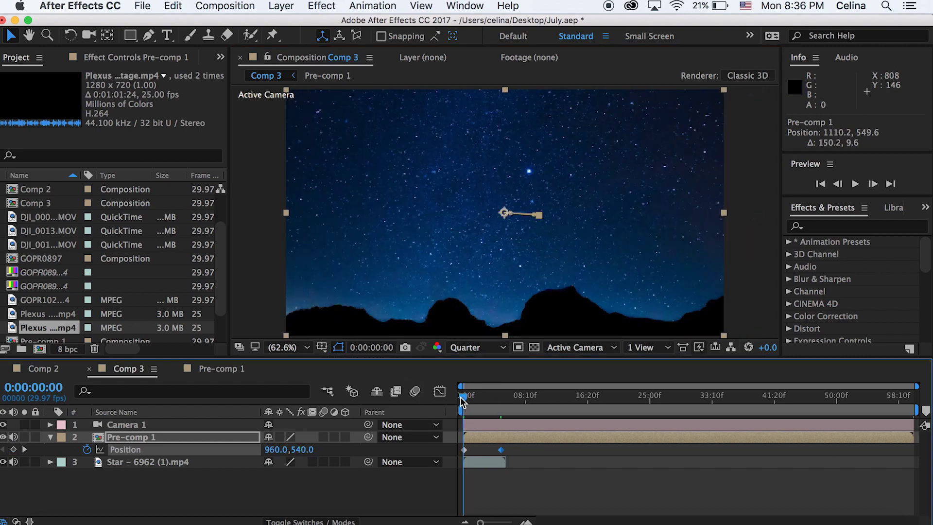
key("space")
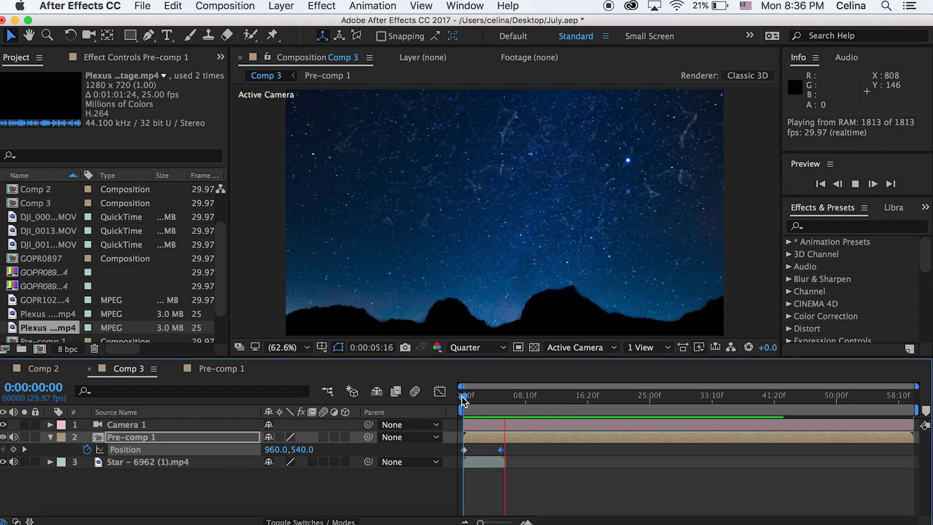
key("space")
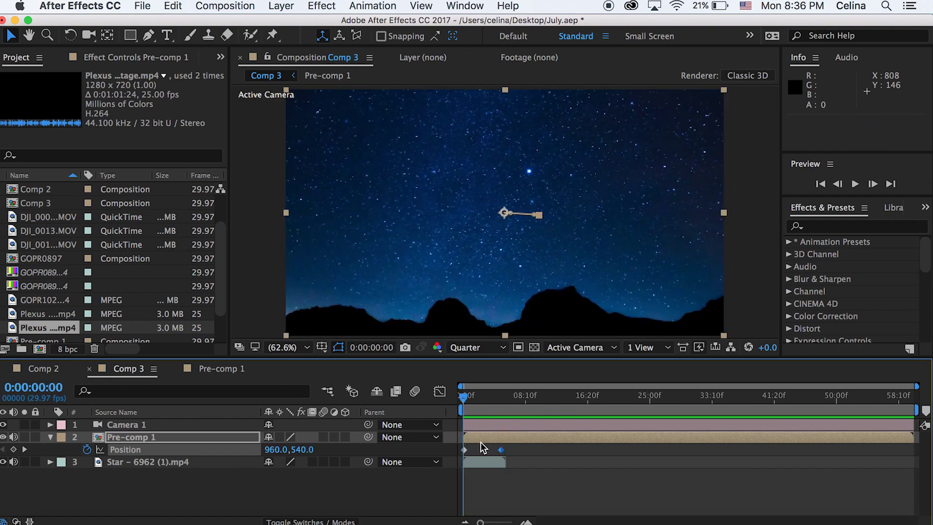
- Enable 3D on Pre-comp 1, undoing a trial orientation change
left_click(345, 437)
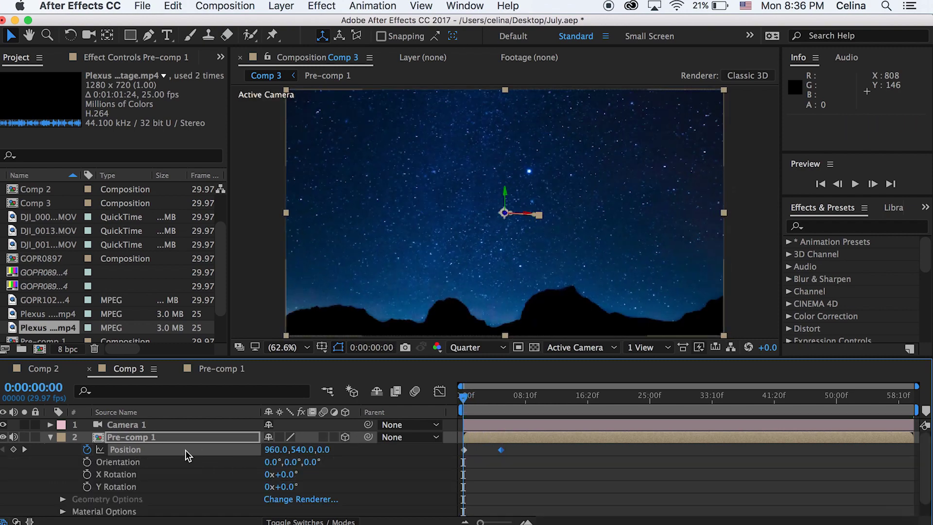
left_click(156, 435)
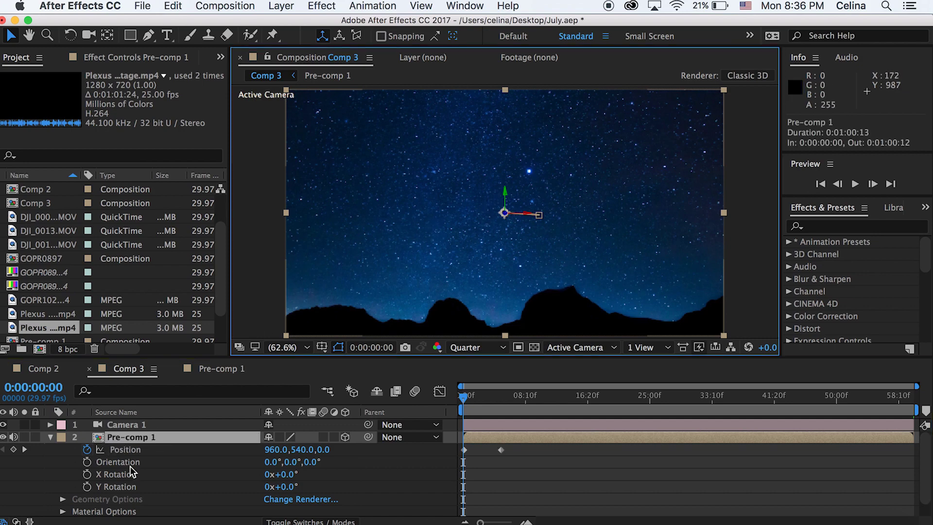
left_click_drag(313, 463, 340, 457)
key("super+z")
- Keyframe Pre-comp 1's Y Rotation from 0° to -15° around 0:00:05:11, then preview
left_click_drag(472, 397, 471, 410)
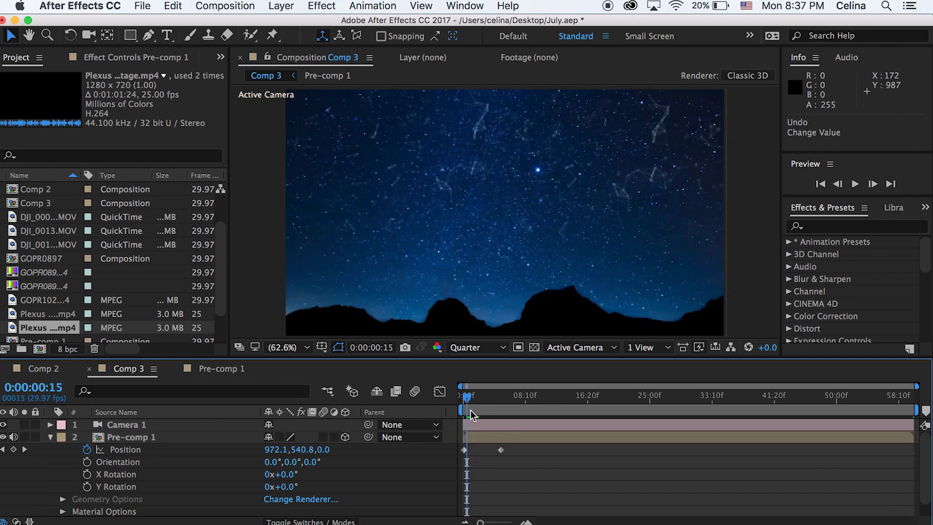
left_click_drag(471, 411, 504, 406)
left_click(87, 487)
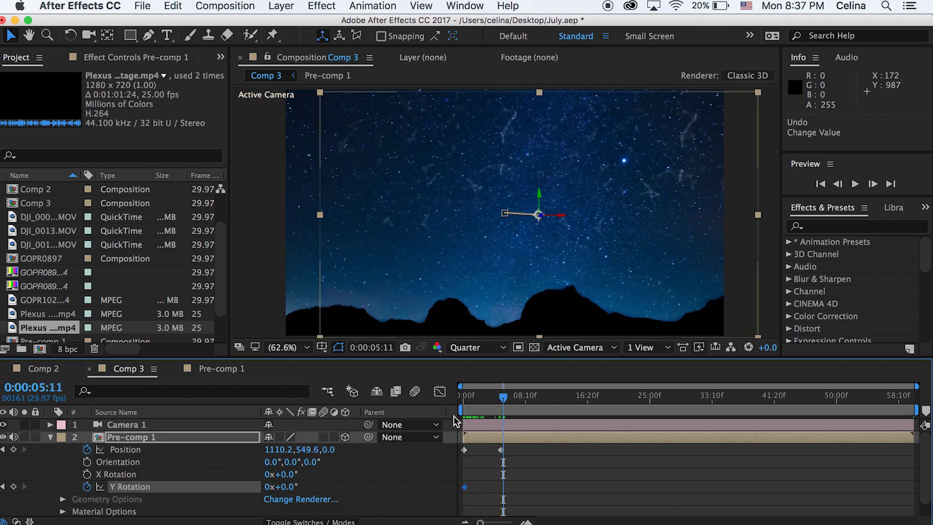
left_click_drag(290, 486, 279, 488)
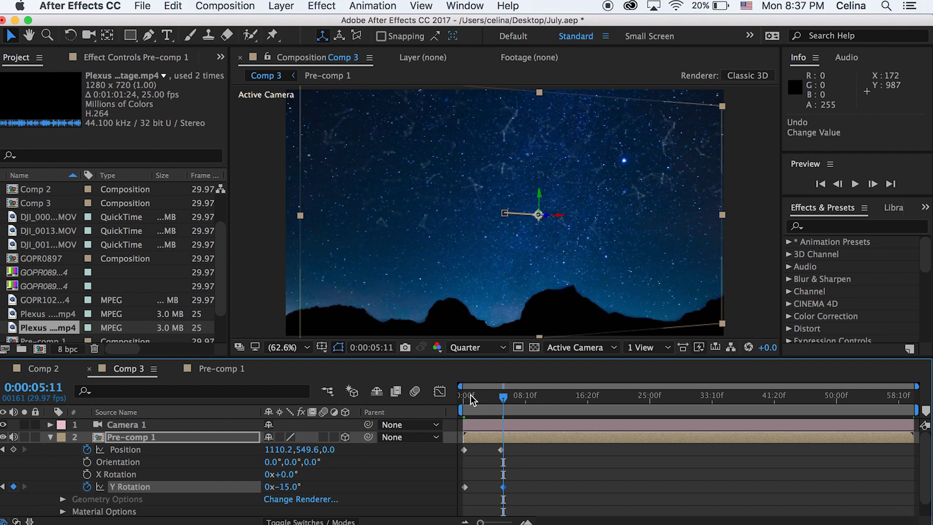
key("Home")
key("space")
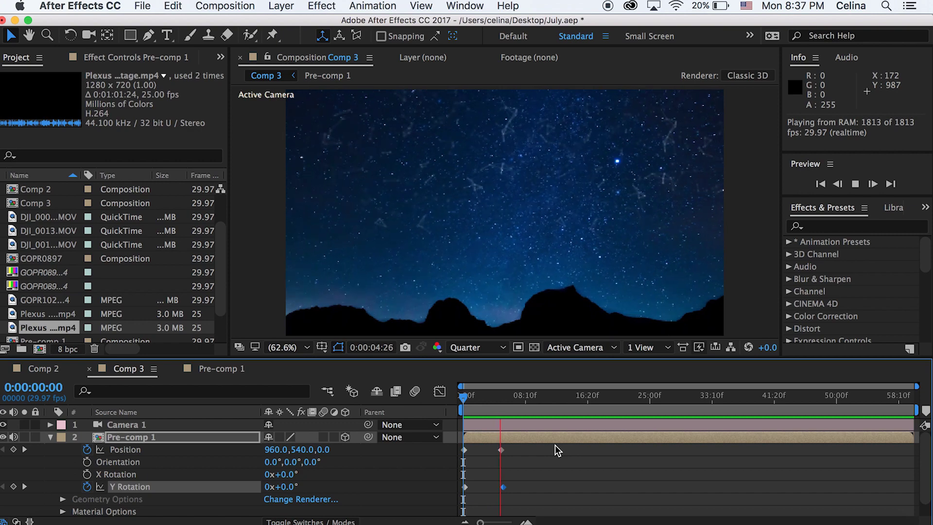
left_click_drag(556, 389, 470, 398)
- Collapse Pre-comp 1 and add DJI_0004 1.MOV to Comp 3 beneath it
left_click(560, 465)
key("super+s")
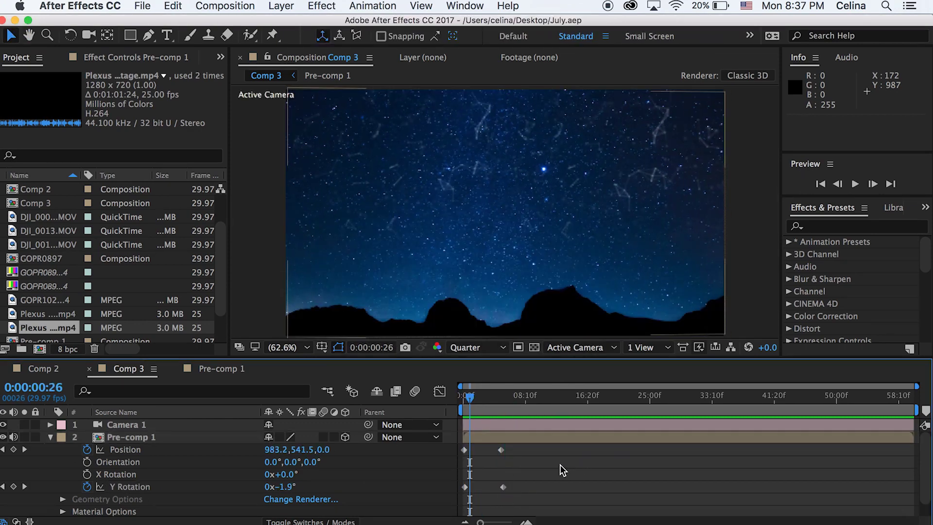
left_click(48, 436)
left_click(150, 453)
- Preview Comp 3 with the drone road footage and save the project
key("space")
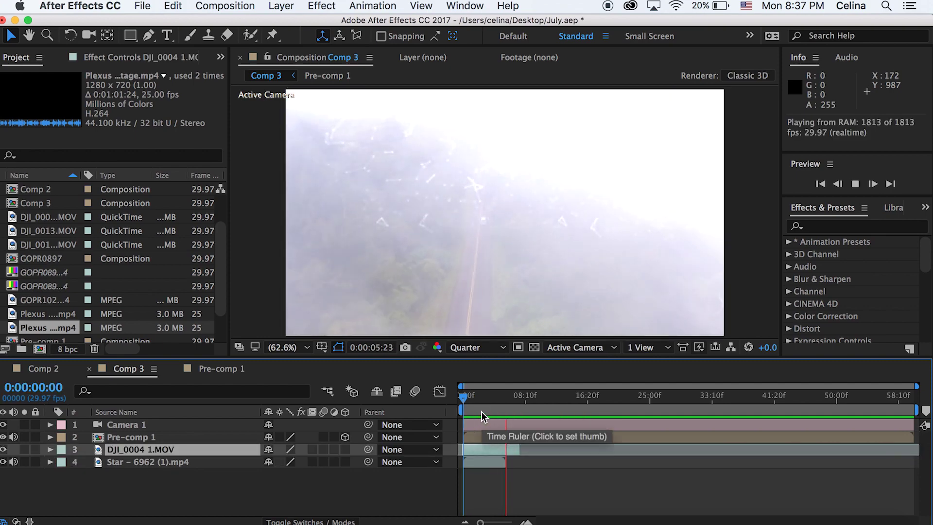
mouse_move(463, 403)
left_mouse_down()
mouse_move(487, 405)
mouse_move(471, 406)
left_mouse_up()
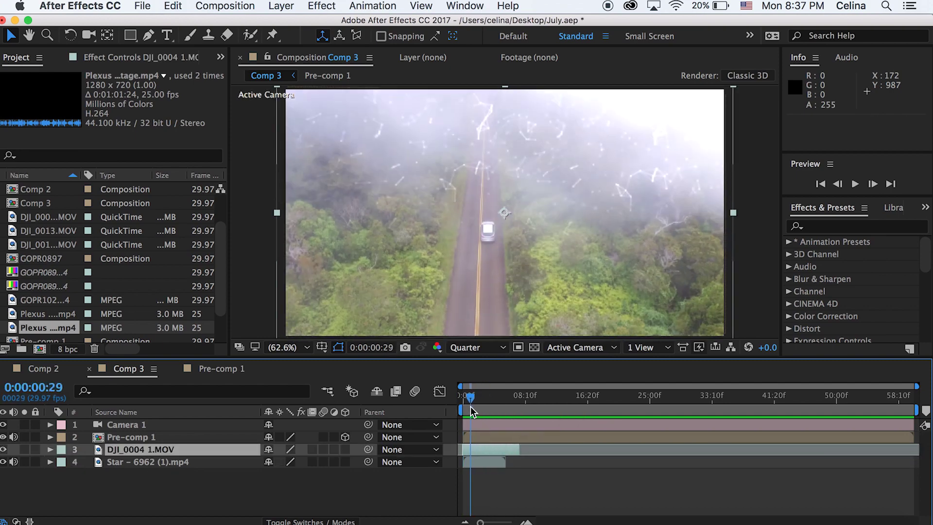
left_click(600, 486)
key("super+s")
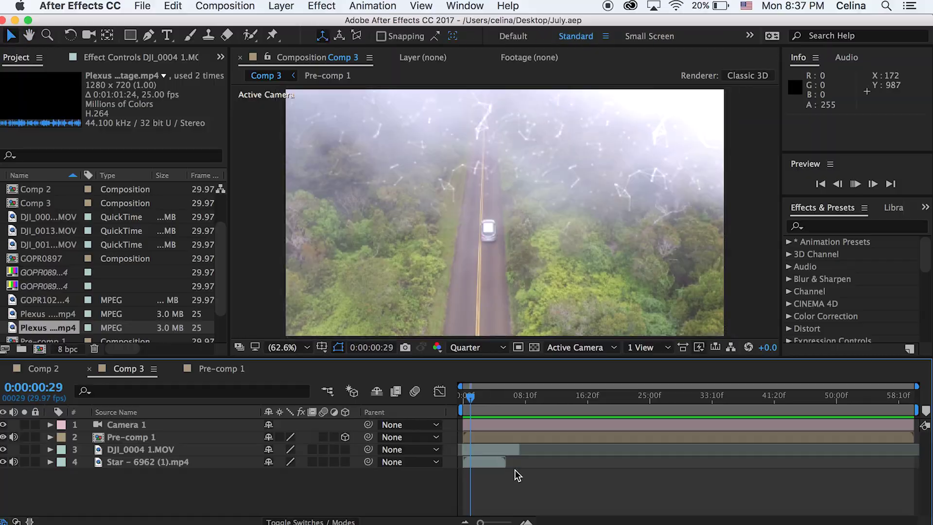